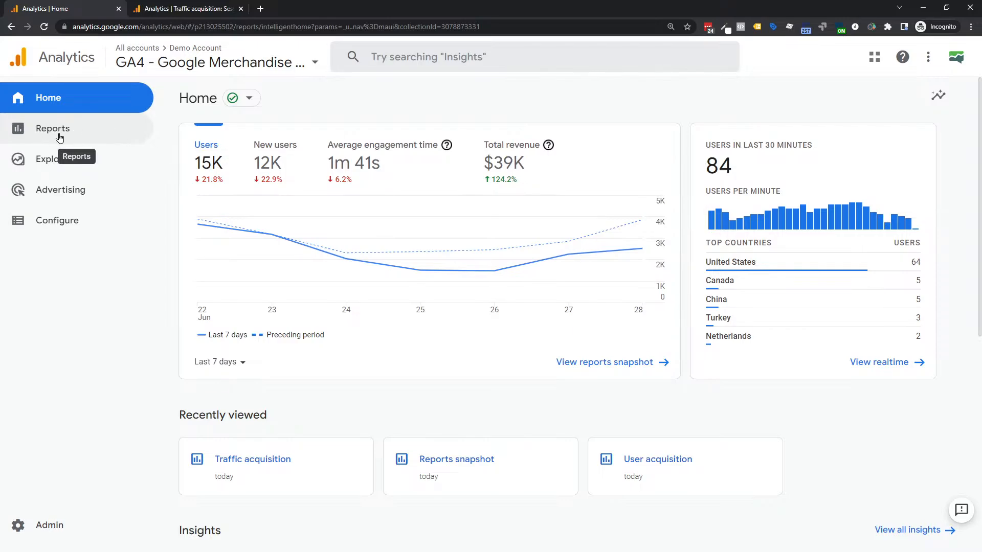
# - Open the Reports snapshot and expand the Life cycle > Acquisition group
pyautogui.click(51, 136)
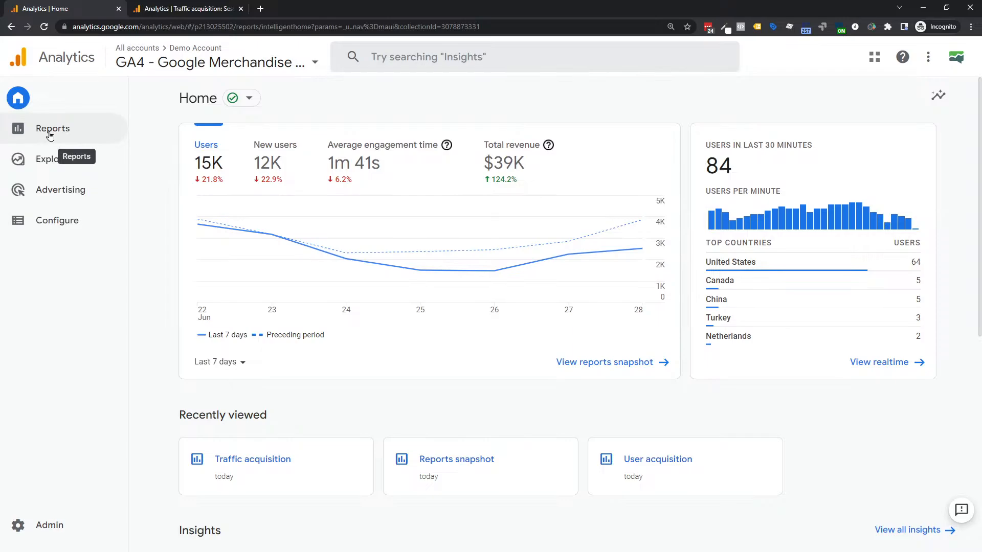
pyautogui.click(17, 128)
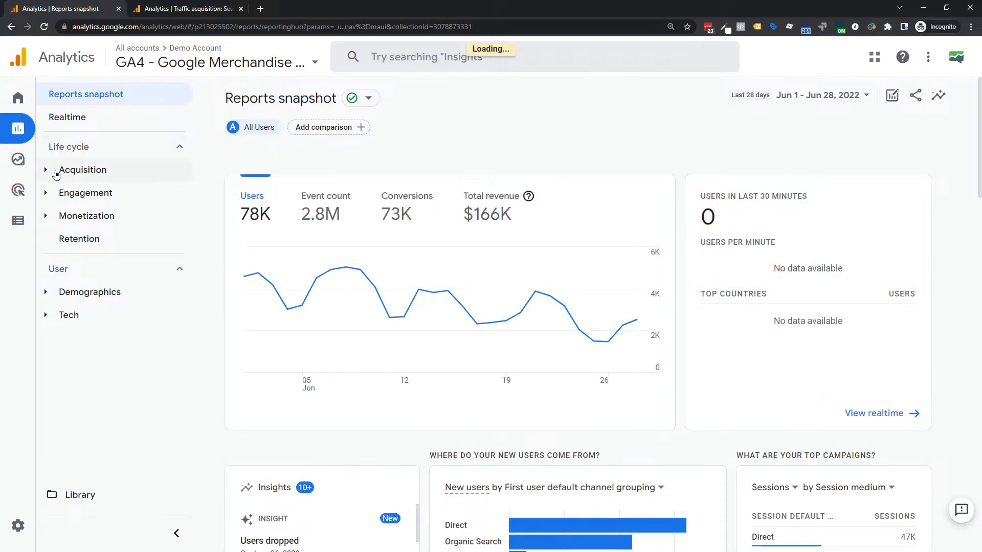
pyautogui.click(46, 171)
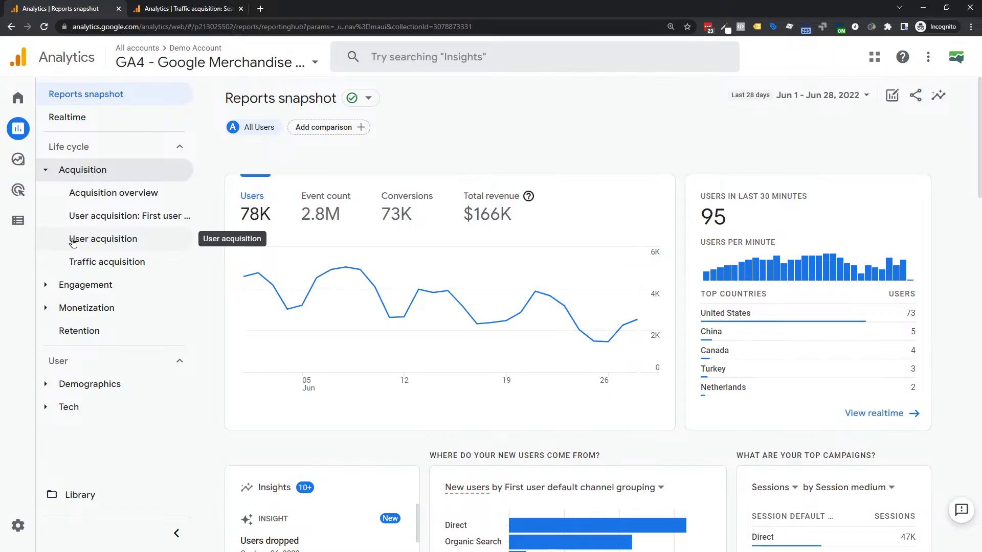
# - Open the Traffic acquisition report, broken down by session default channel grouping
pyautogui.click(88, 263)
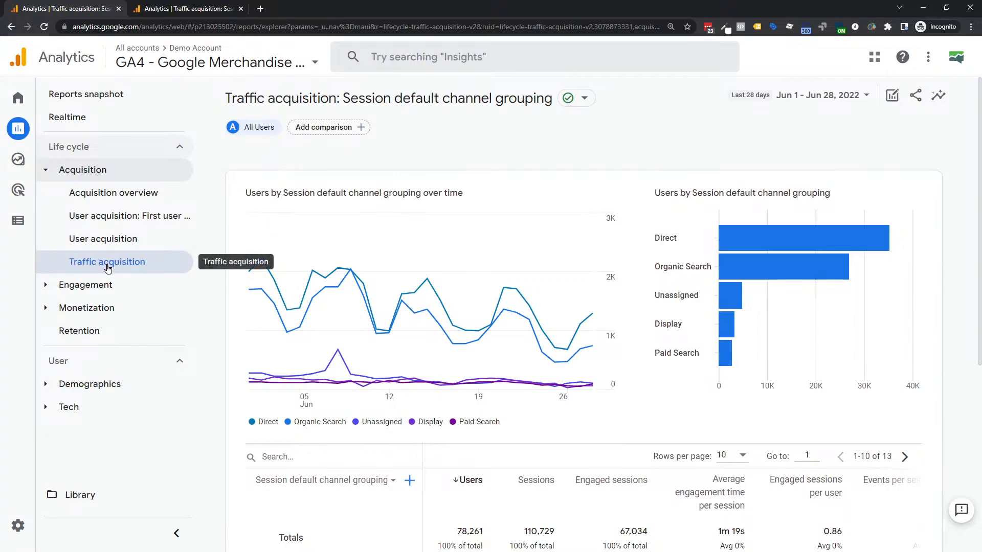
pyautogui.moveTo(566, 355)
pyautogui.scroll(-3, 546, 307)
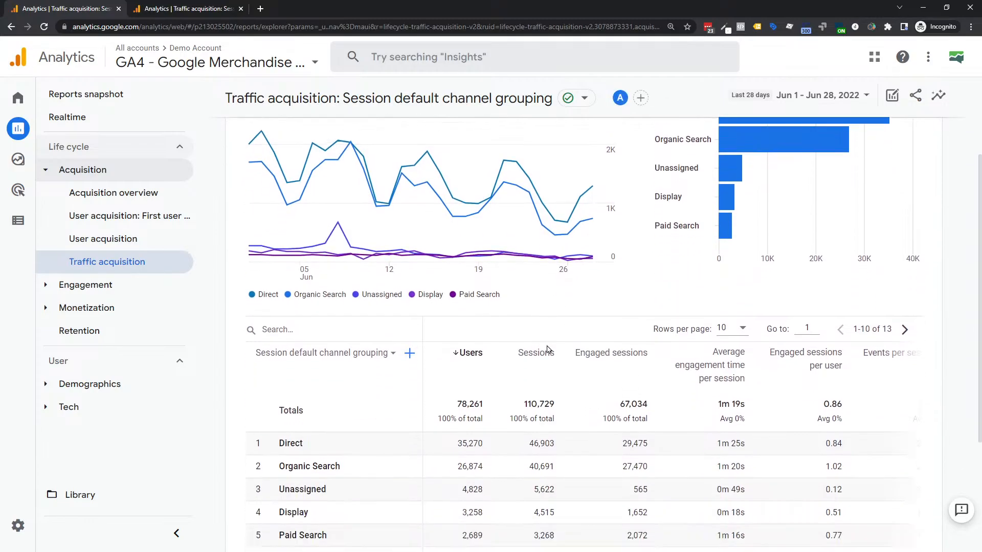
pyautogui.moveTo(483, 351)
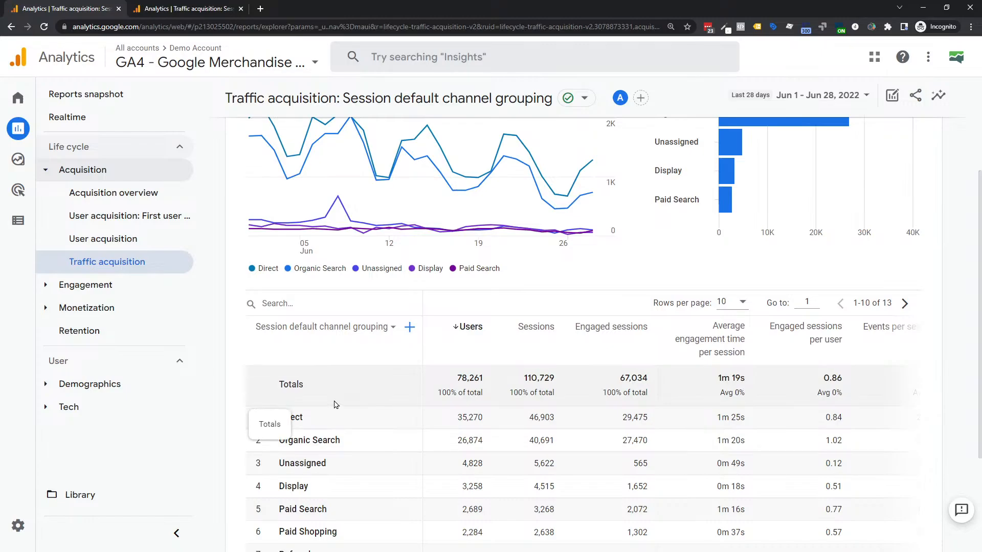
# - Collapse the left navigation and zoom out so the table shows through total revenue
pyautogui.click(176, 534)
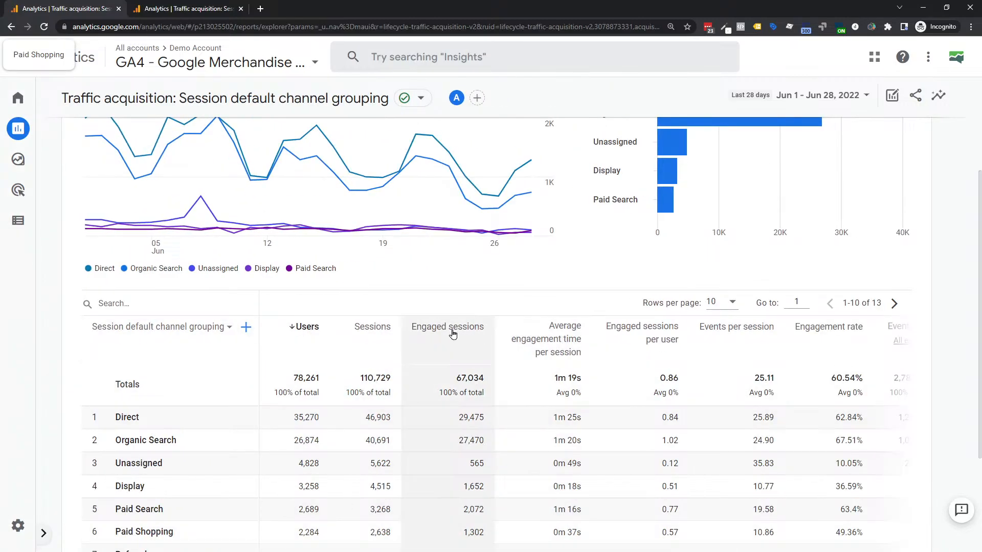
pyautogui.moveTo(452, 334)
pyautogui.hotkey('ctrl', '-')
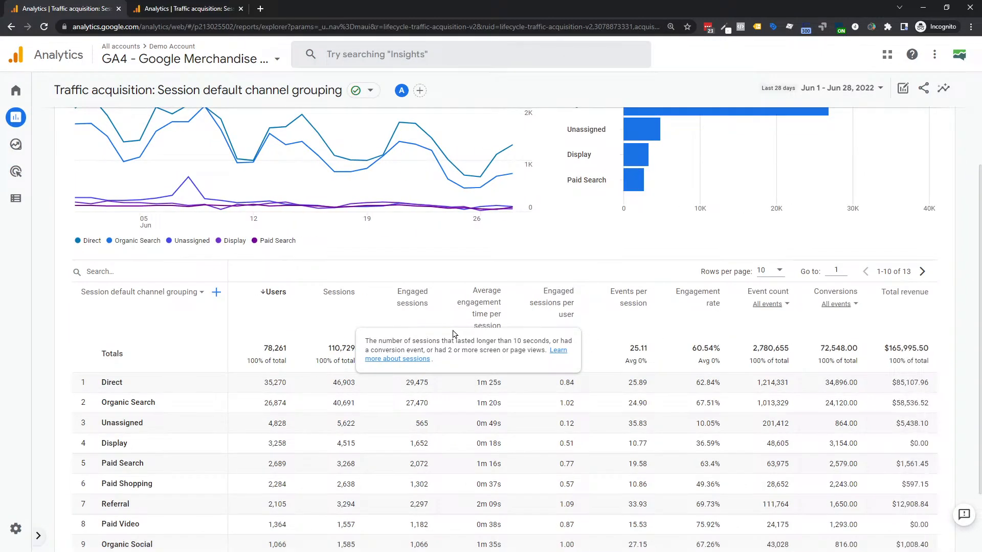
pyautogui.scroll(-1, 629, 339)
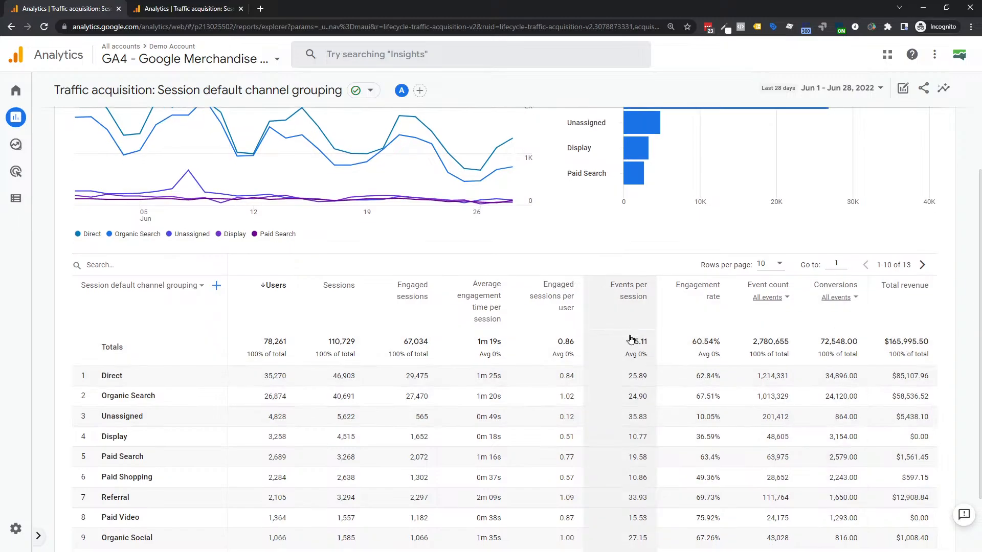
pyautogui.scroll(-1, 626, 338)
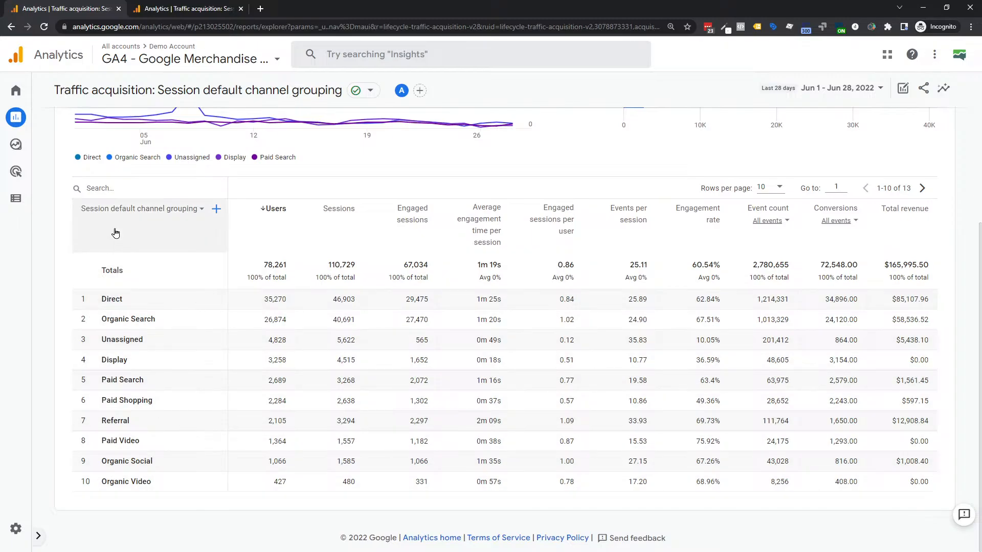
pyautogui.moveTo(115, 233)
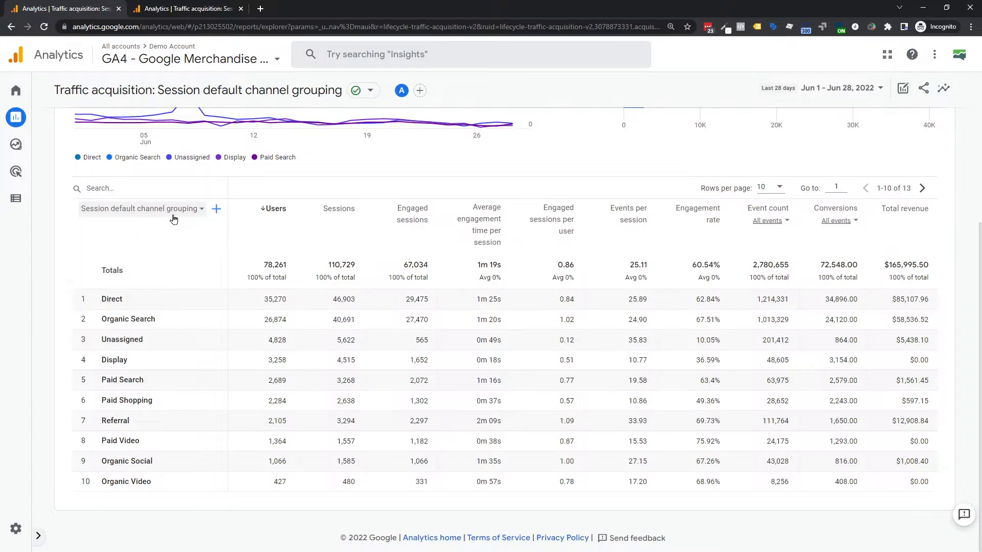
pyautogui.click(199, 214)
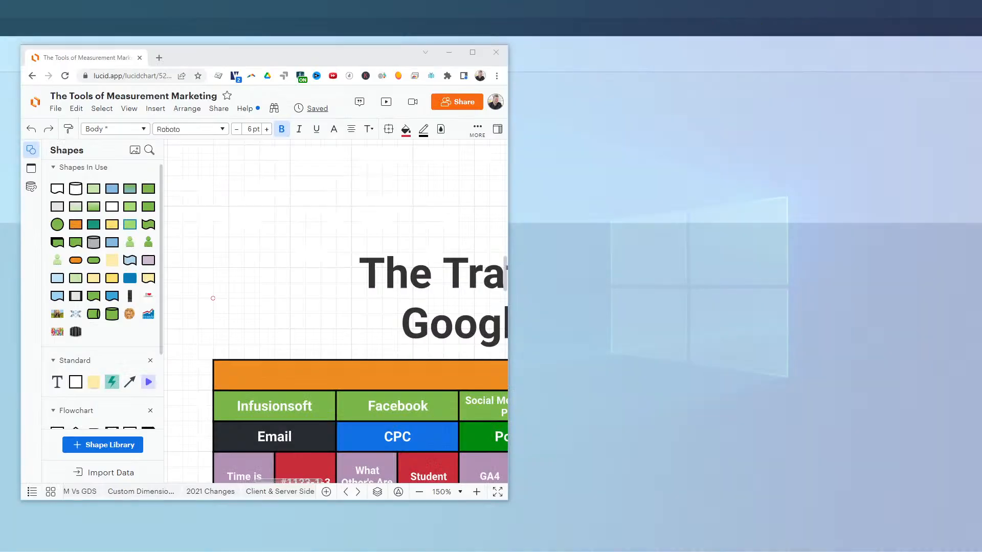
pyautogui.hotkey('alt', 'Tab')
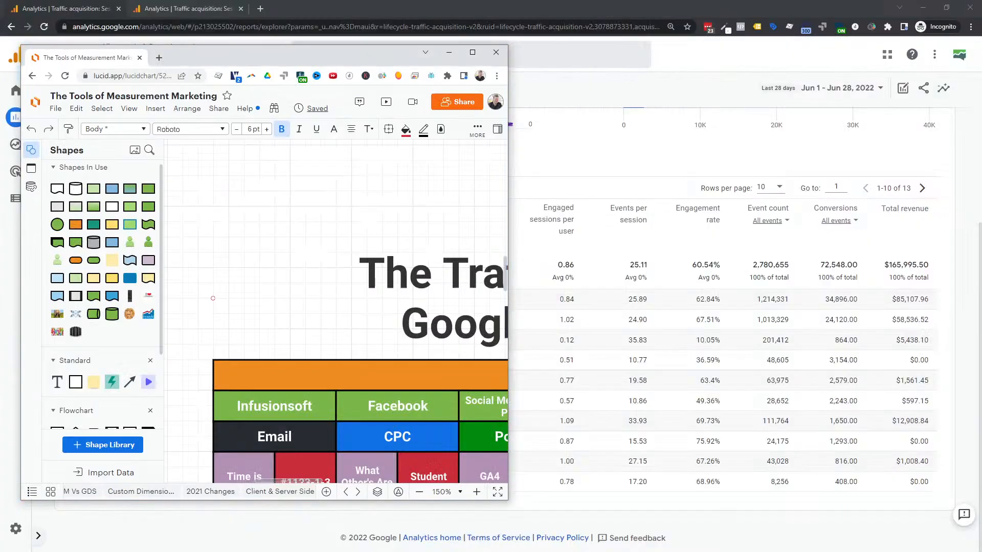
pyautogui.click(472, 52)
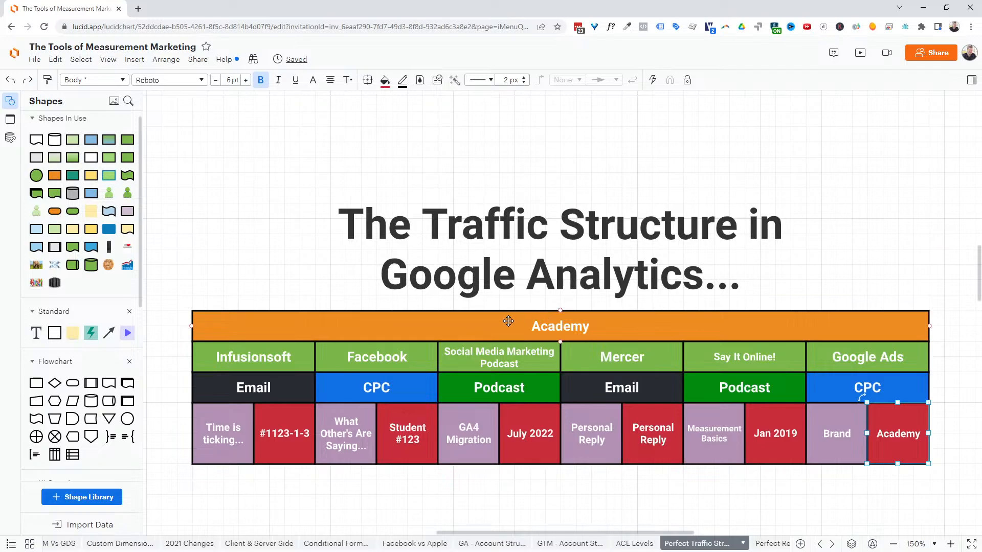
pyautogui.scroll(4, 520, 296)
pyautogui.scroll(2, 520, 295)
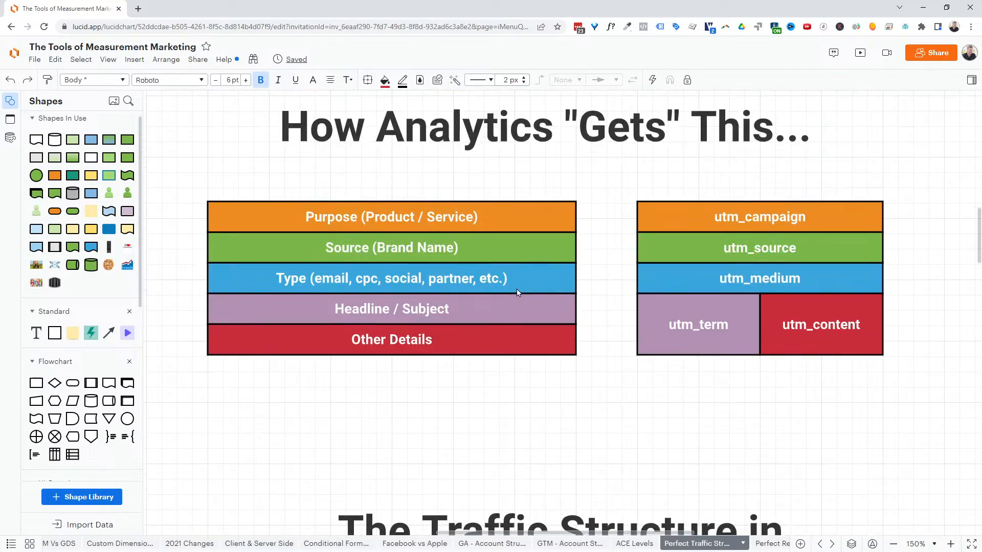
pyautogui.click(350, 220)
pyautogui.click(743, 220)
pyautogui.click(485, 220)
pyautogui.hotkey('alt', 'Tab')
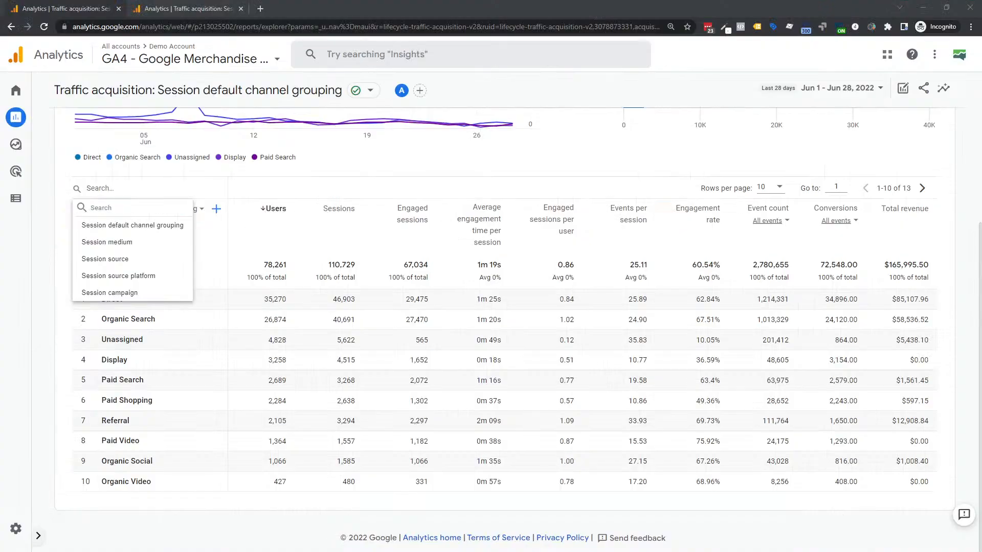
# - Change the primary dimension to Session campaign and begin adding a secondary dimension
pyautogui.click(98, 189)
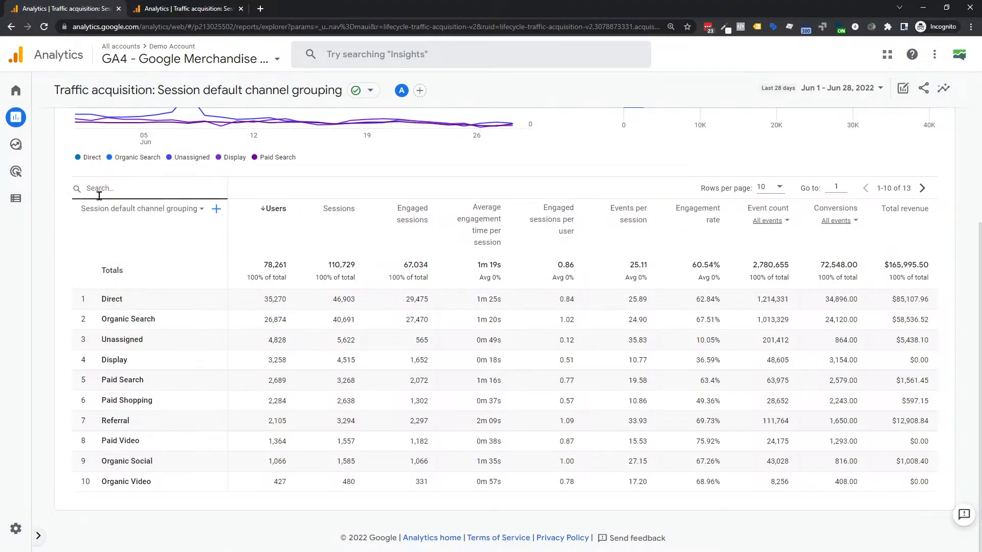
pyautogui.moveTo(161, 215)
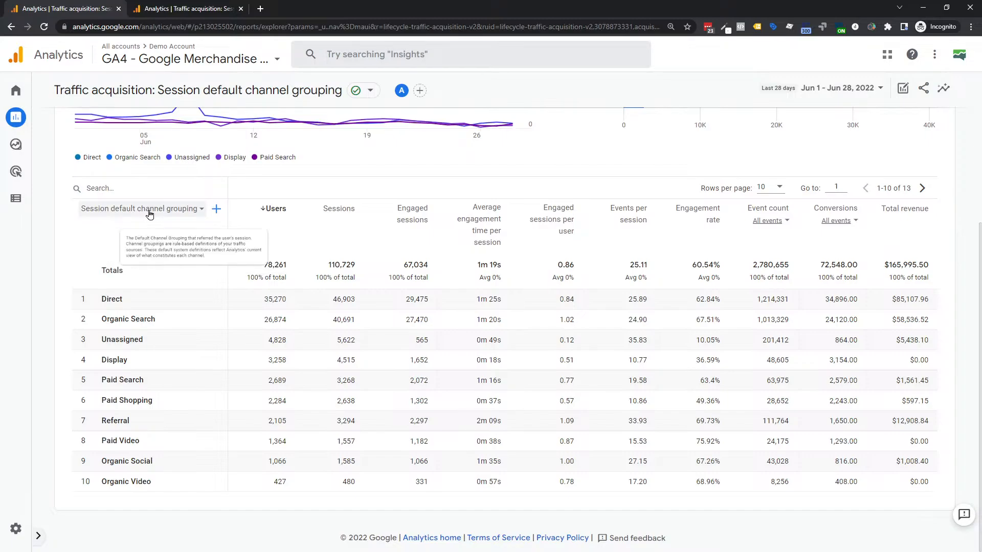
pyautogui.click(148, 208)
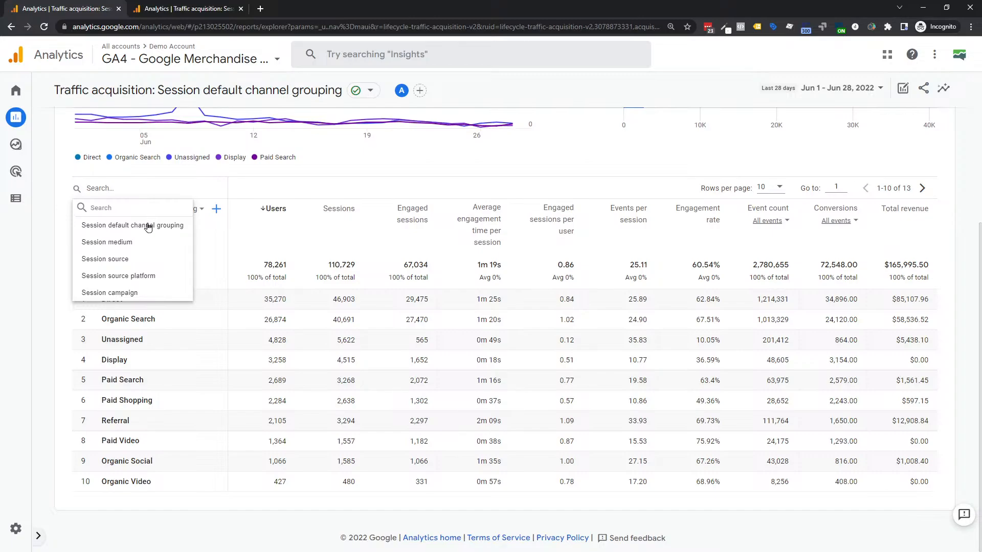
pyautogui.click(109, 293)
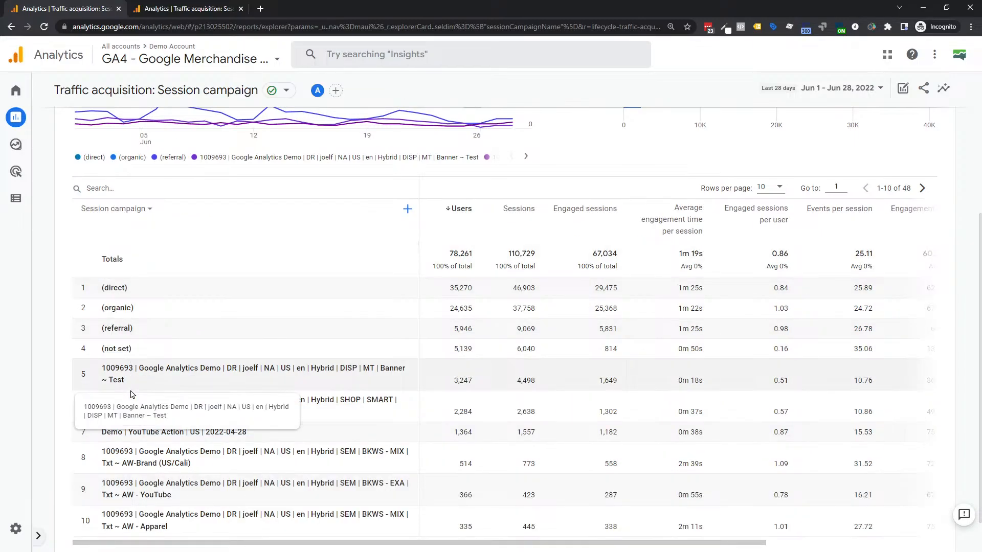
pyautogui.scroll(-1, 132, 394)
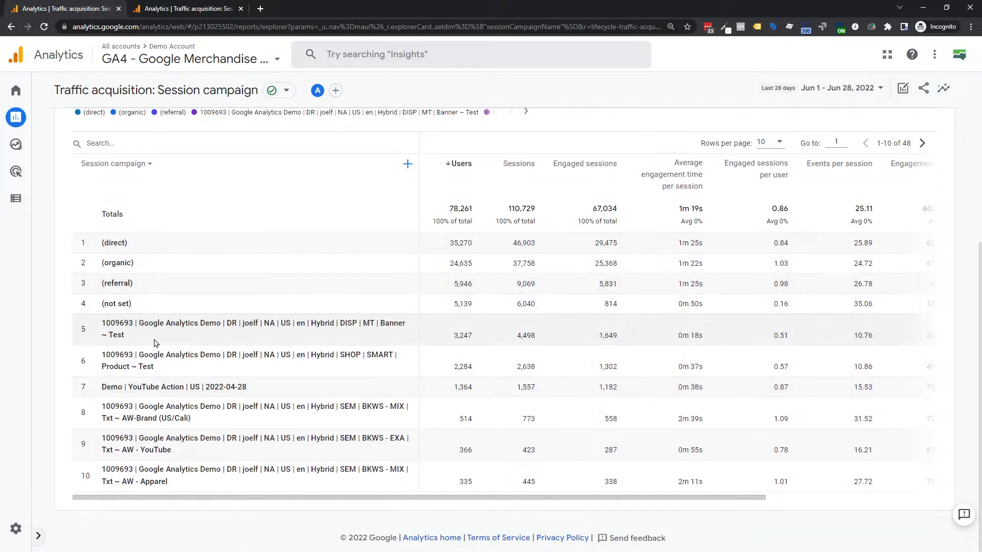
pyautogui.scroll(1, 149, 480)
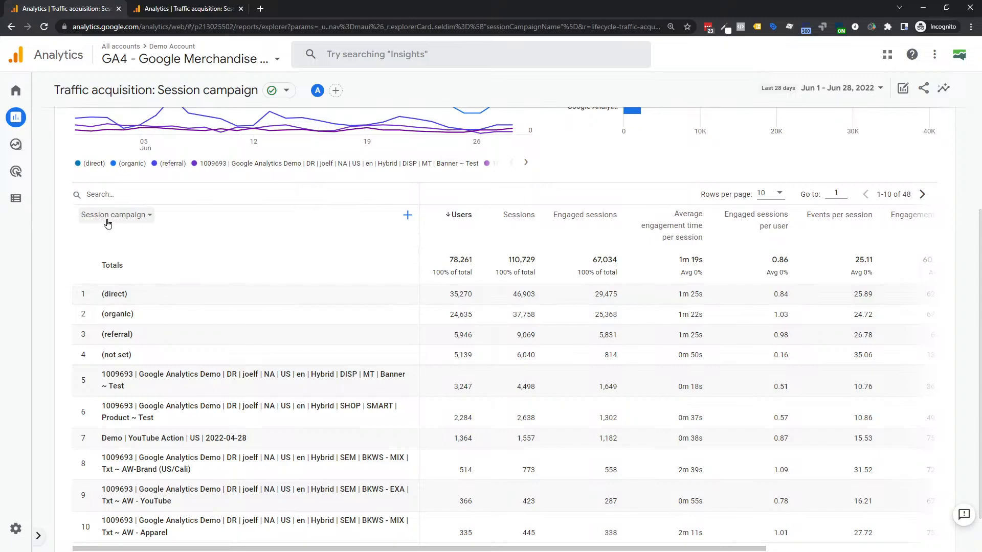
pyautogui.moveTo(107, 223)
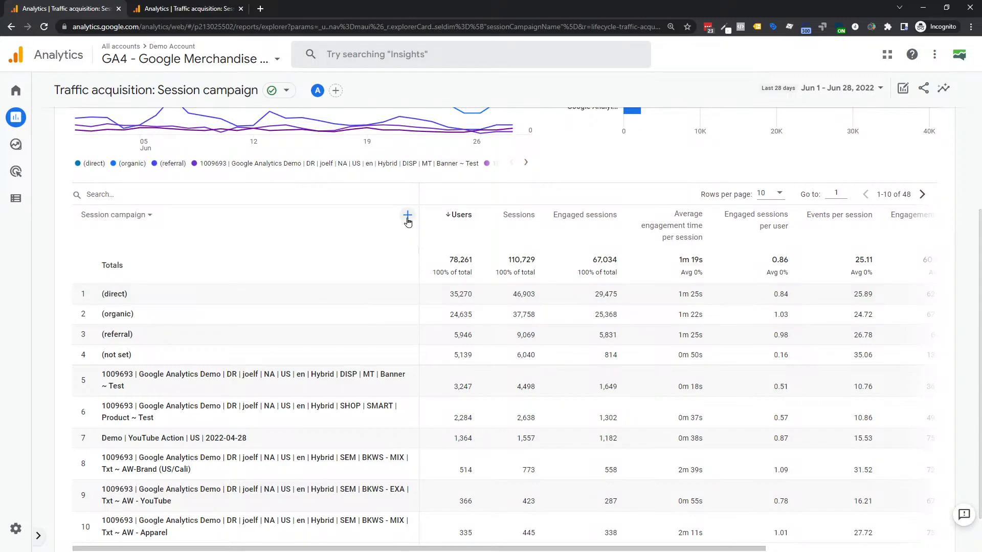
pyautogui.click(408, 219)
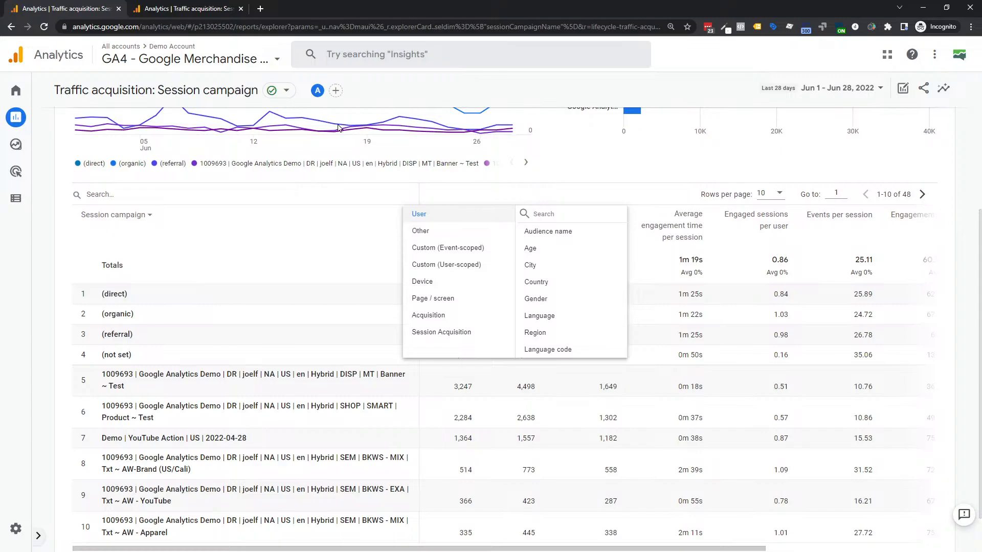
# - Add Session source / medium as secondary dimension, then switch to the Lucidchart UTM diagram
pyautogui.click(437, 338)
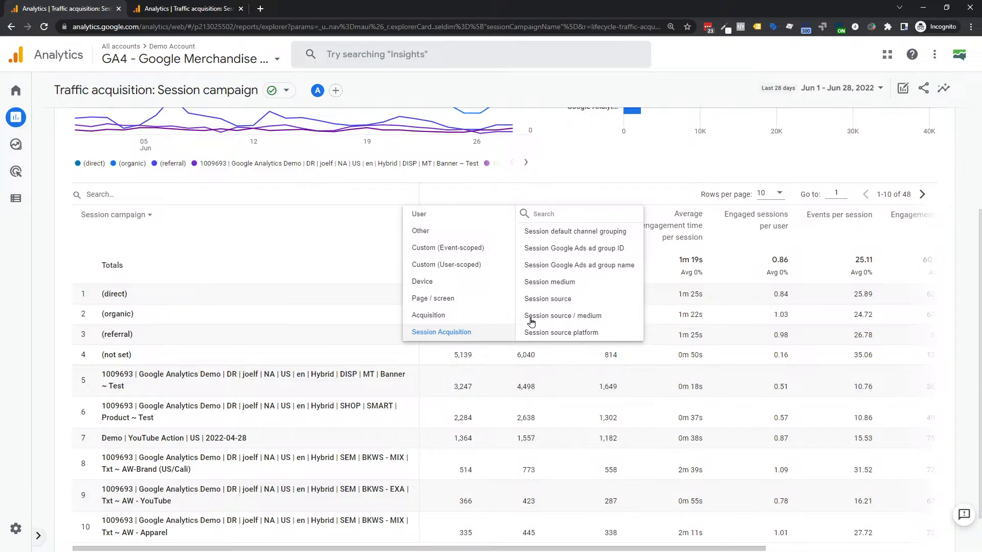
pyautogui.click(586, 317)
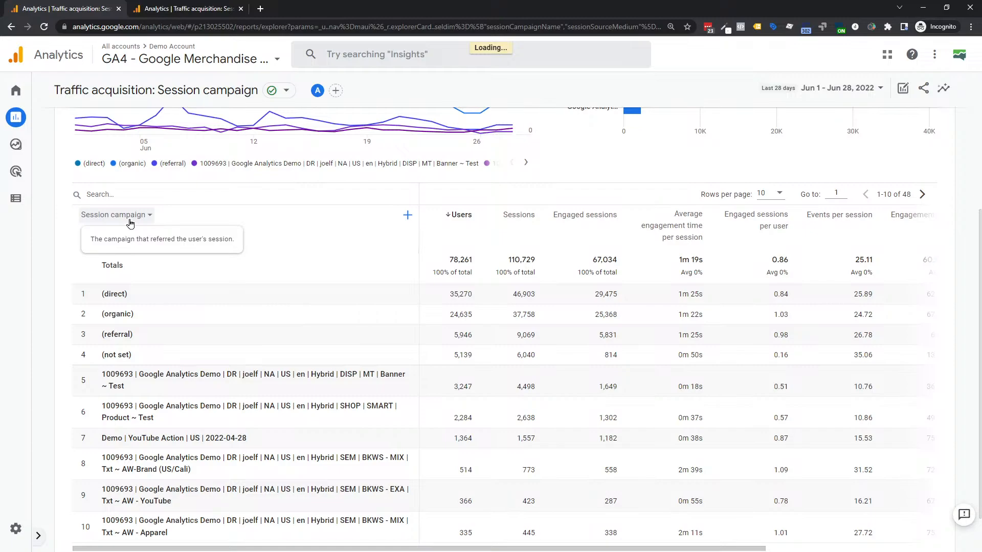
pyautogui.click(225, 199)
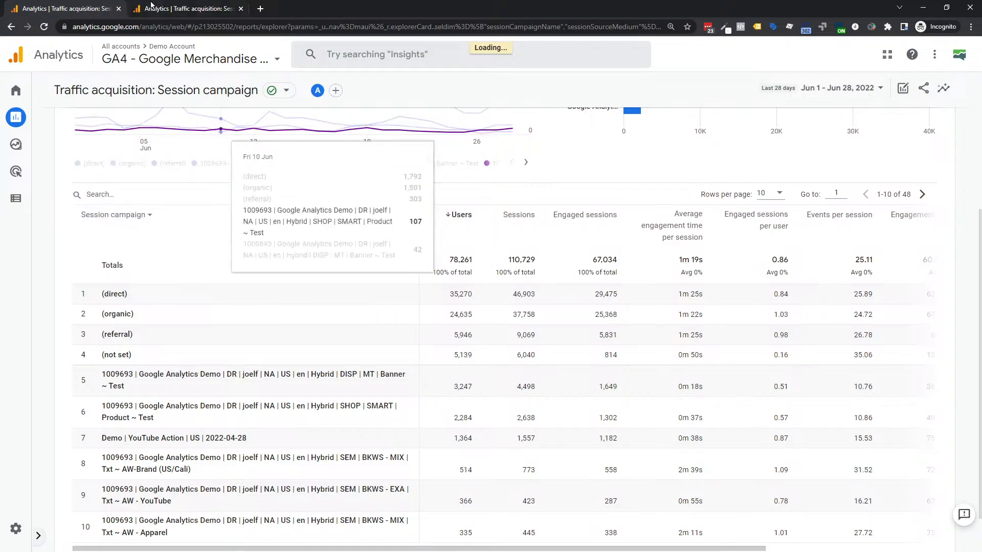
pyautogui.hotkey('alt', 'Tab')
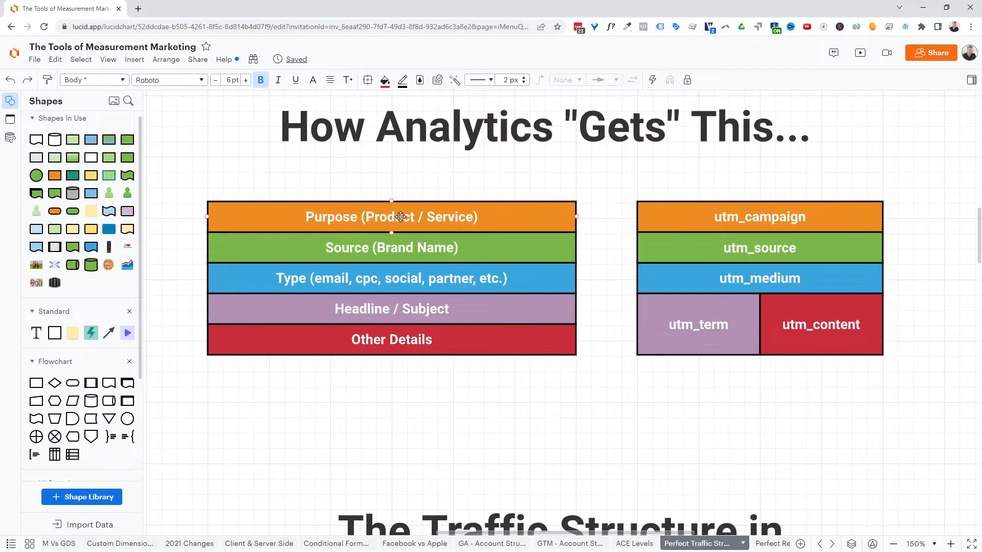
# - Highlight the diagram's Purpose, Source and Type rows, then return to the Analytics report
pyautogui.click(374, 215)
pyautogui.click(327, 247)
pyautogui.click(267, 277)
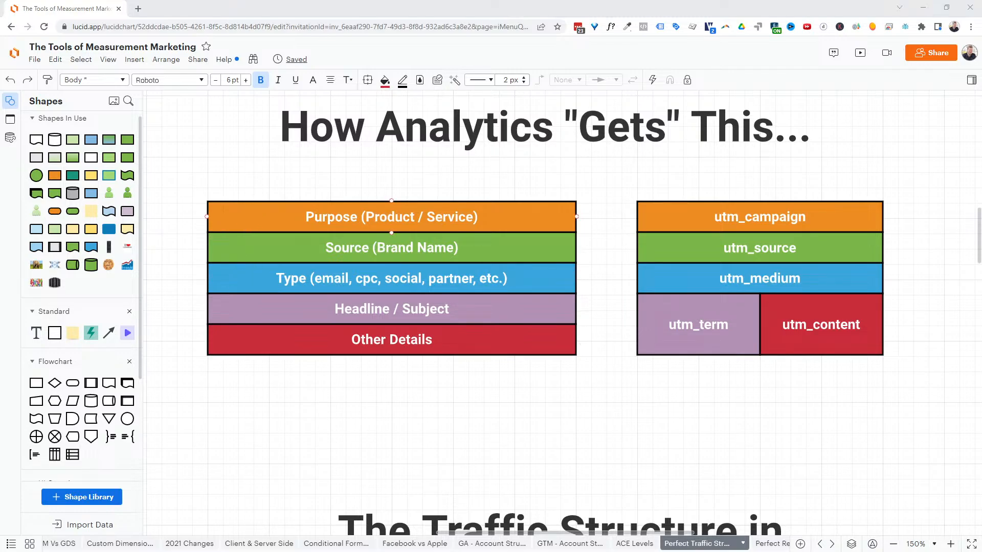
pyautogui.hotkey('alt', 'Tab')
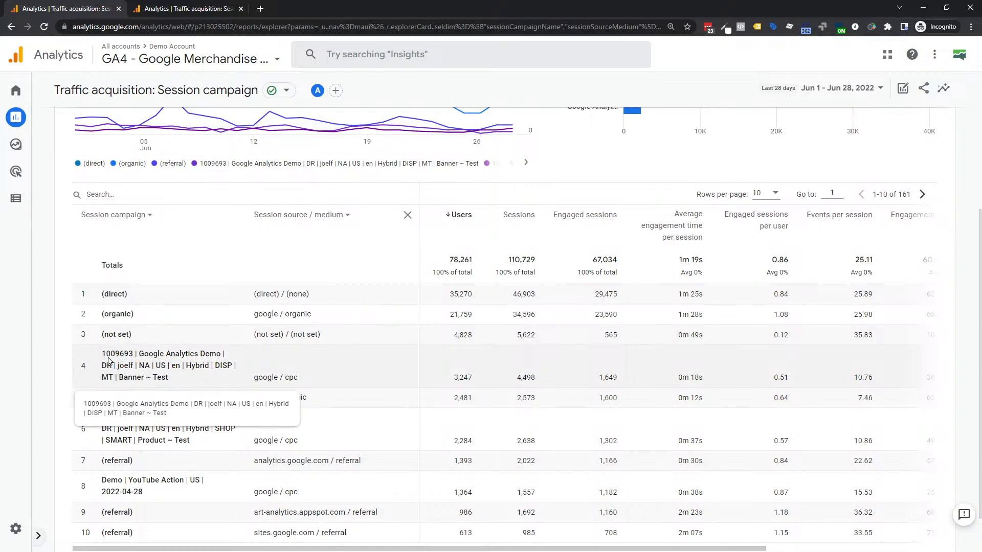
# - Review the Session campaign by source / medium rows and focus the table's Search box
pyautogui.scroll(-1, 118, 460)
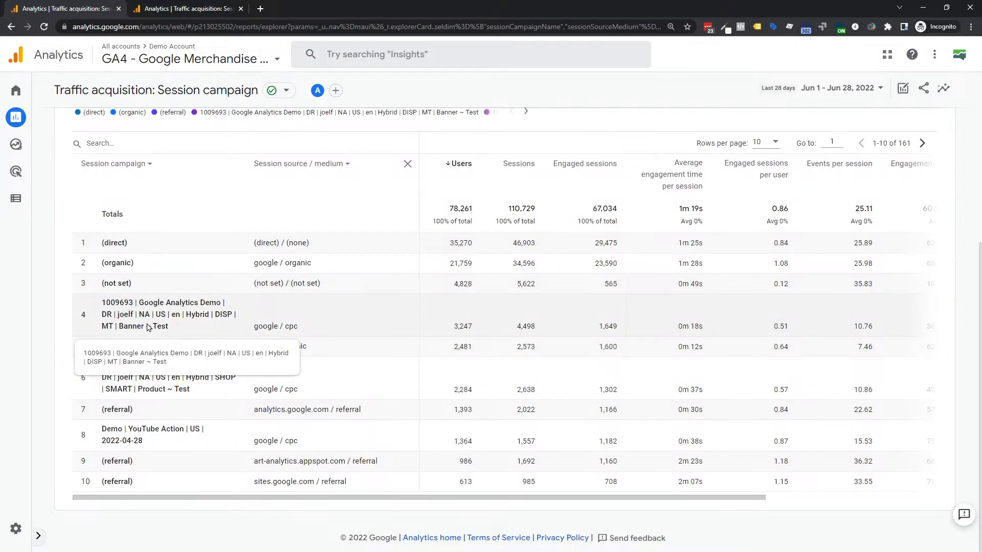
pyautogui.scroll(1, 158, 322)
pyautogui.click(112, 195)
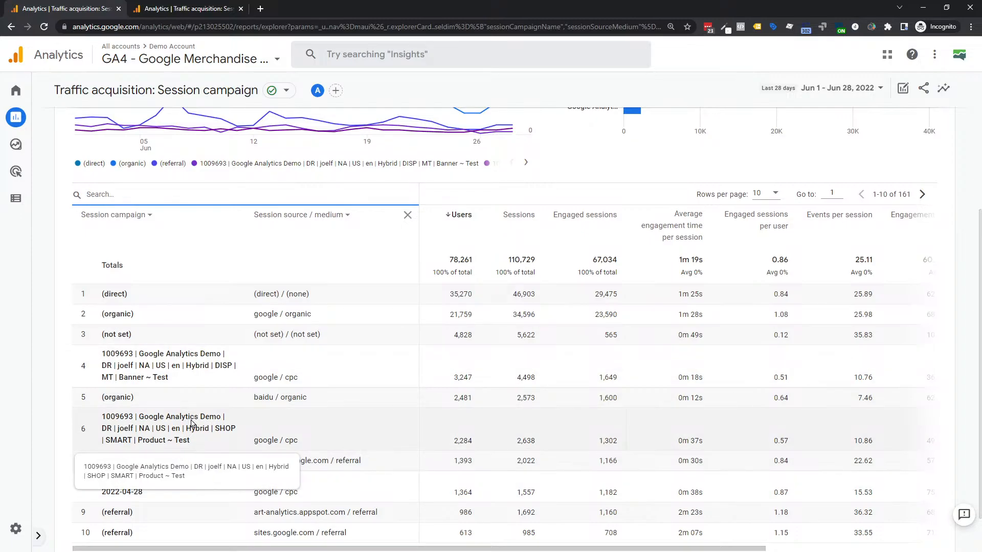
# - Filter the campaign table by searching 'de', leaving 31 demo rows with 9,536 users
pyautogui.click(153, 197)
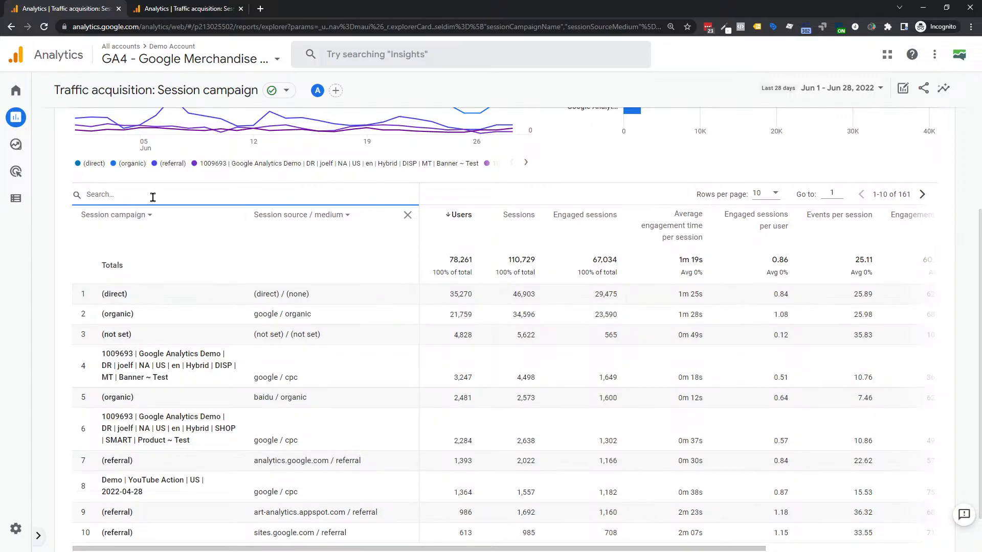
pyautogui.write('demo')
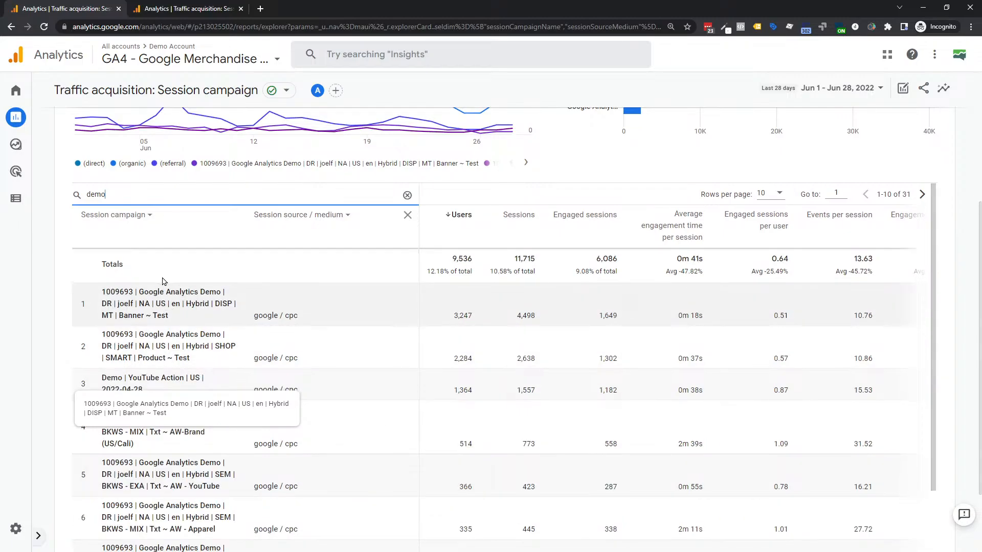
pyautogui.scroll(-1, 166, 284)
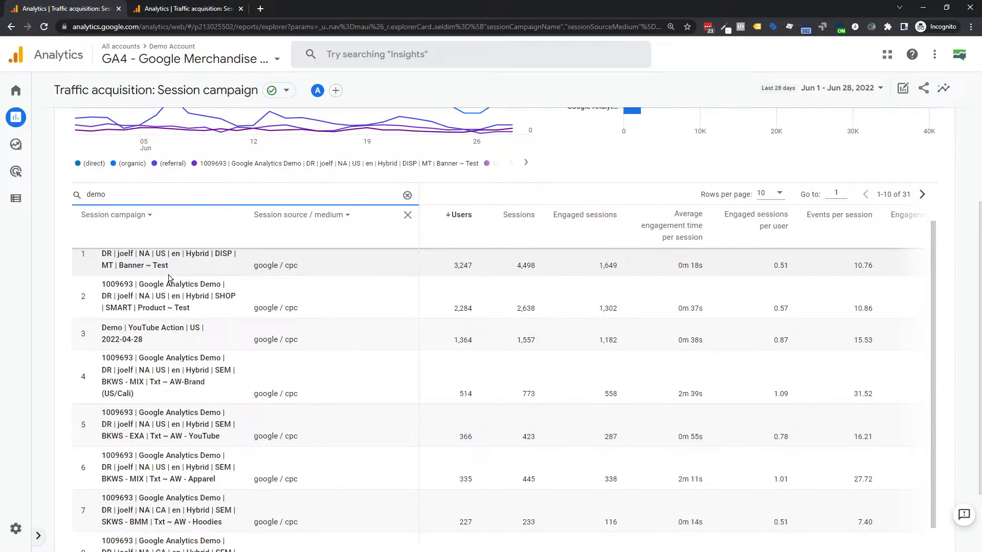
pyautogui.scroll(1, 172, 280)
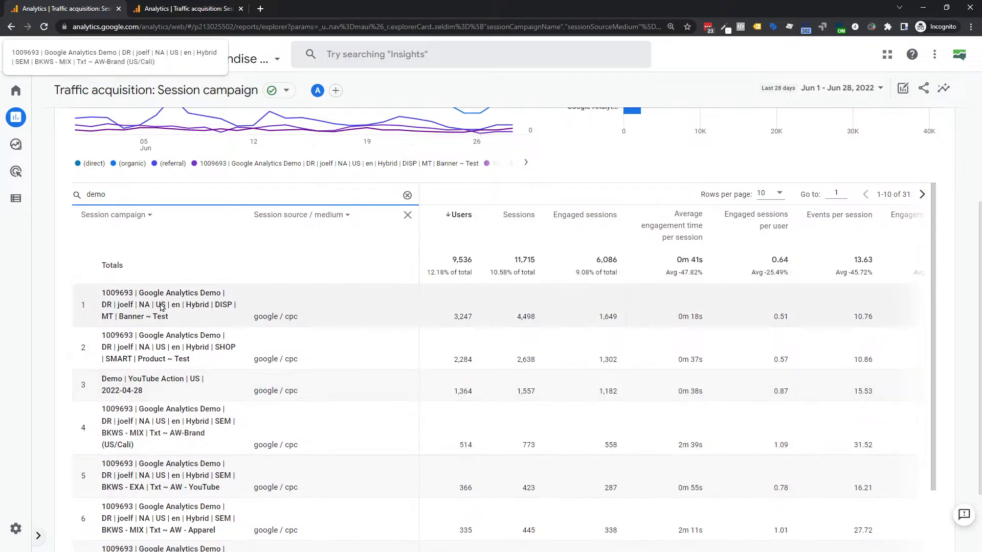
pyautogui.hscroll(2, 322, 434)
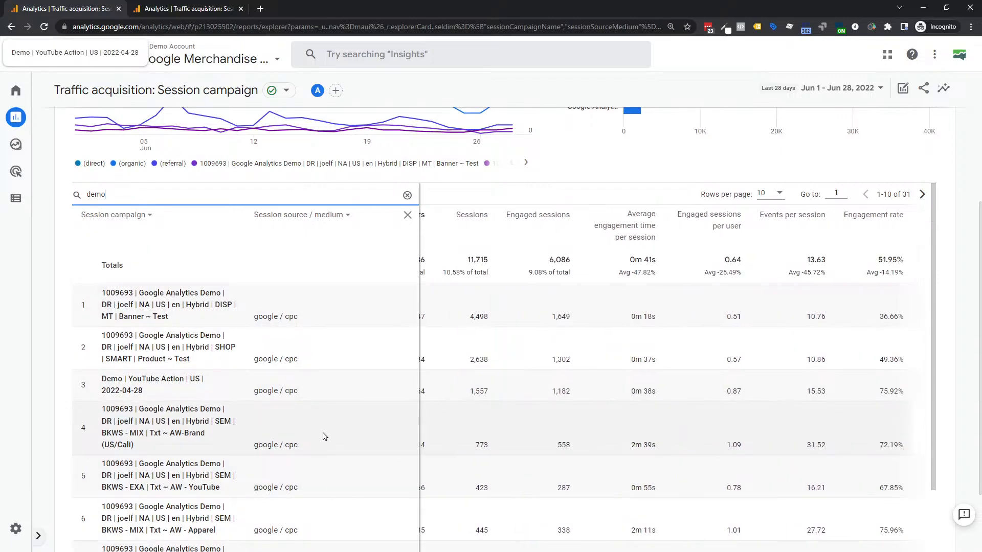
# - Set Conversions to count only purchase events, then switch to the MeasurementMarketing property's tab
pyautogui.hscroll(3, 585, 427)
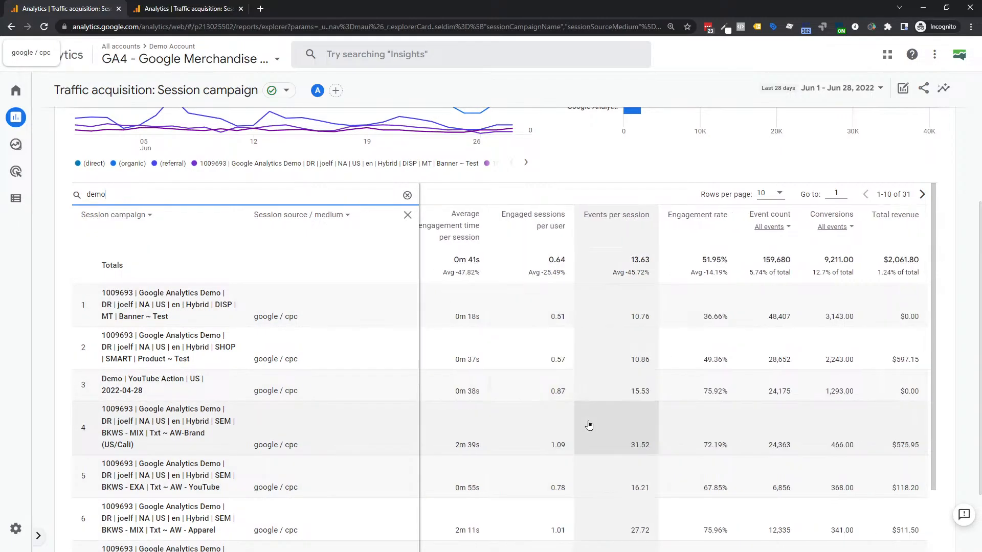
pyautogui.click(851, 228)
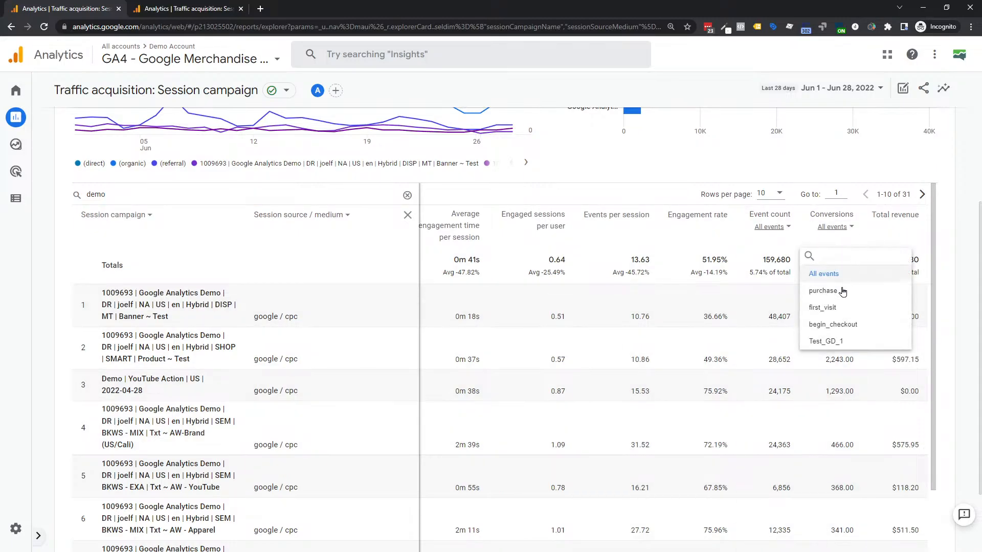
pyautogui.click(830, 296)
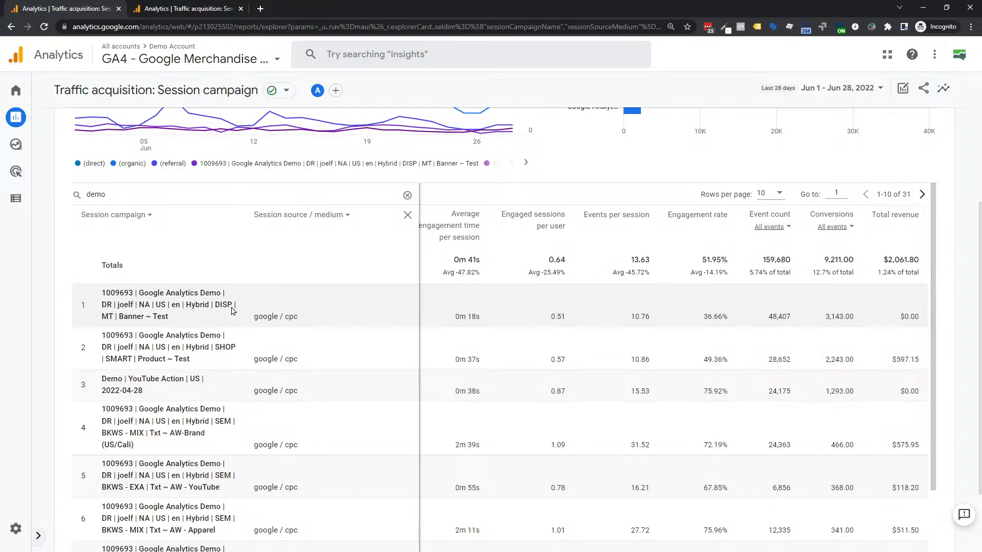
pyautogui.hscroll(-3, 159, 314)
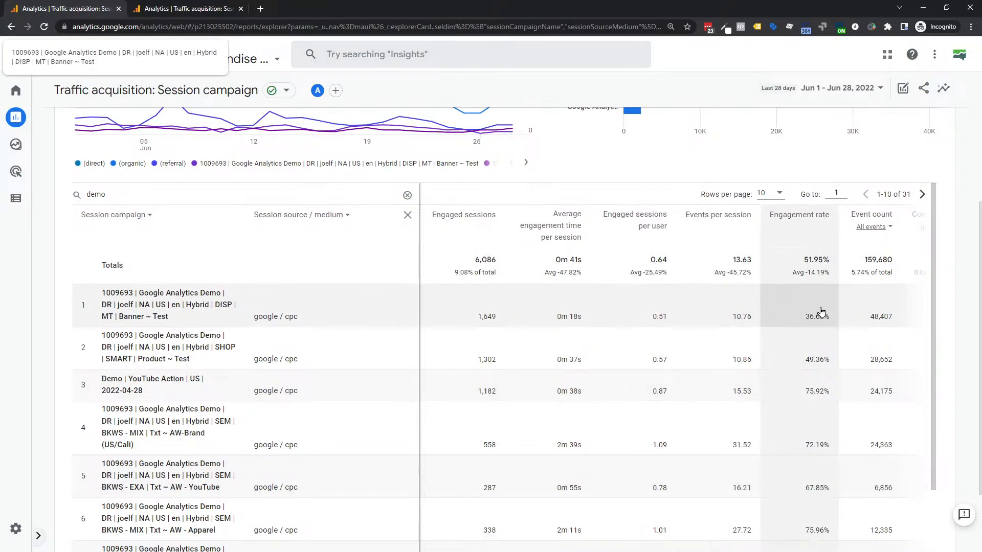
pyautogui.hscroll(3, 840, 309)
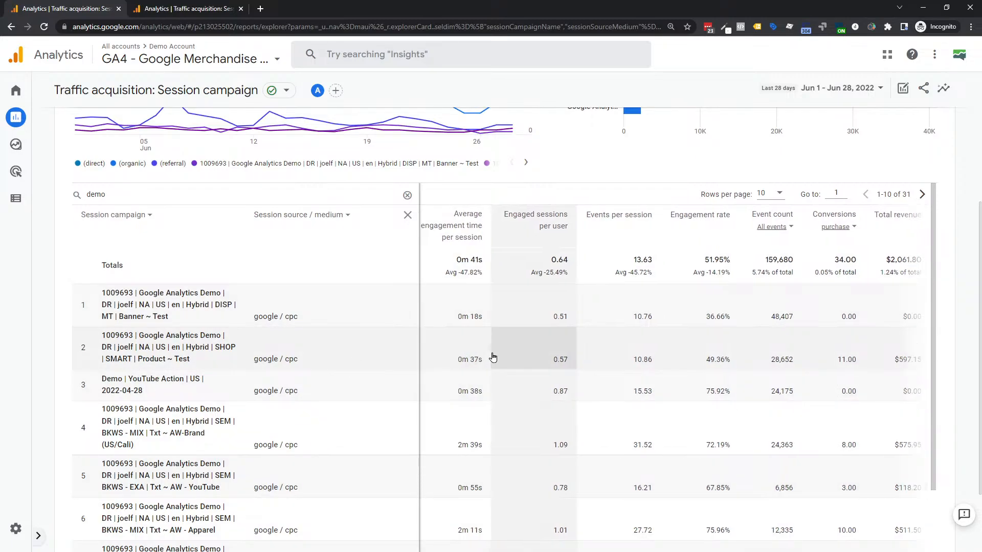
pyautogui.hscroll(-5, 492, 357)
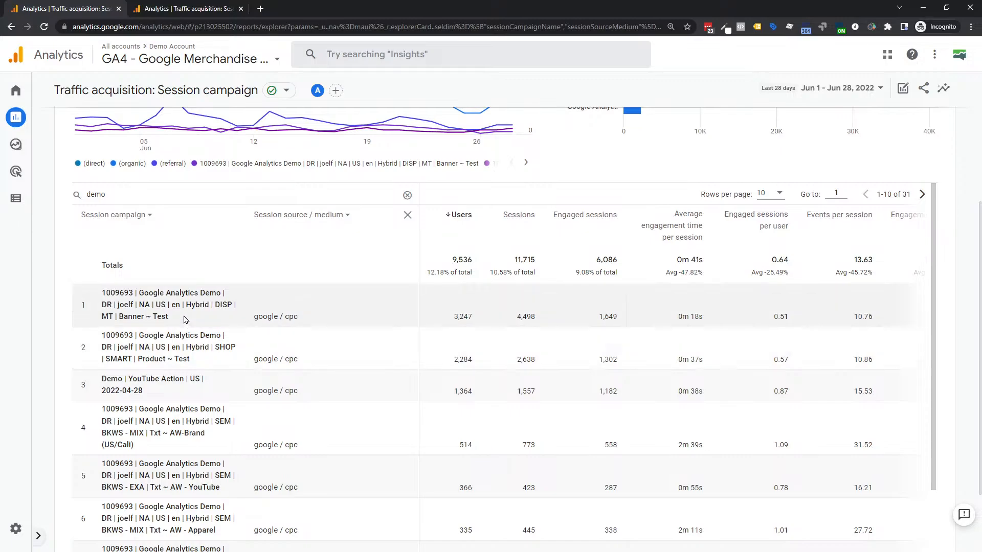
pyautogui.click(153, 10)
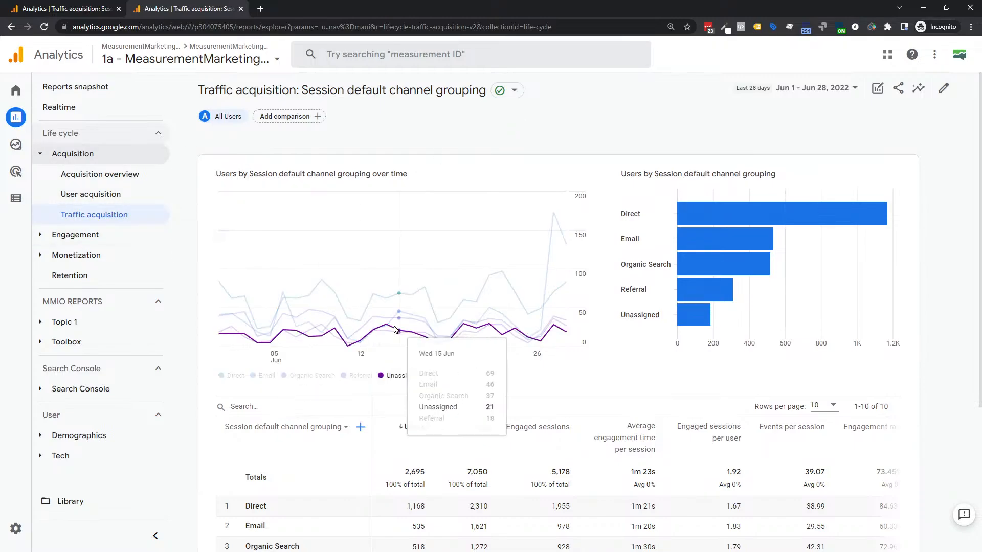
# - Switch the MeasurementMarketing table's primary dimension to Session campaign, giving 19 rows
pyautogui.scroll(-2, 394, 325)
pyautogui.scroll(-2, 394, 325)
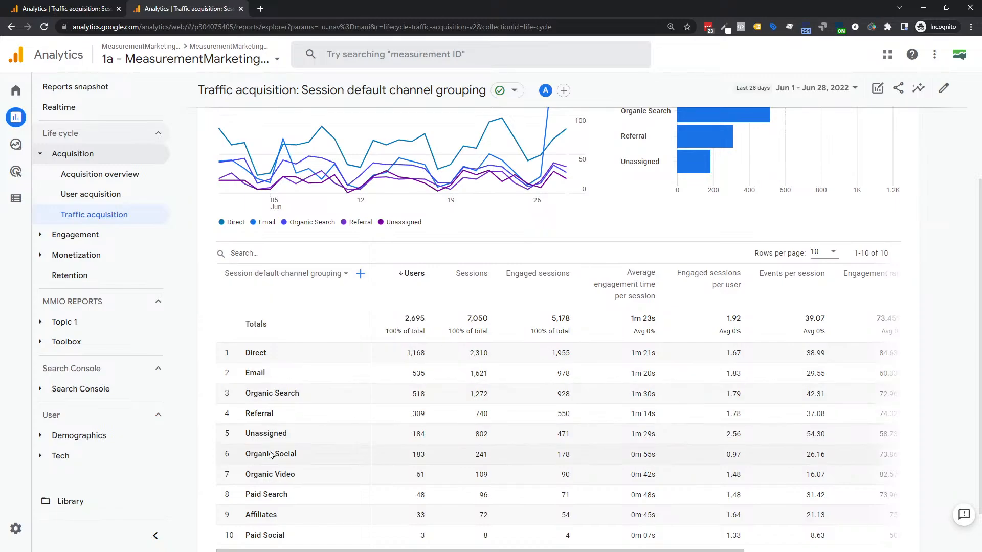
pyautogui.click(343, 277)
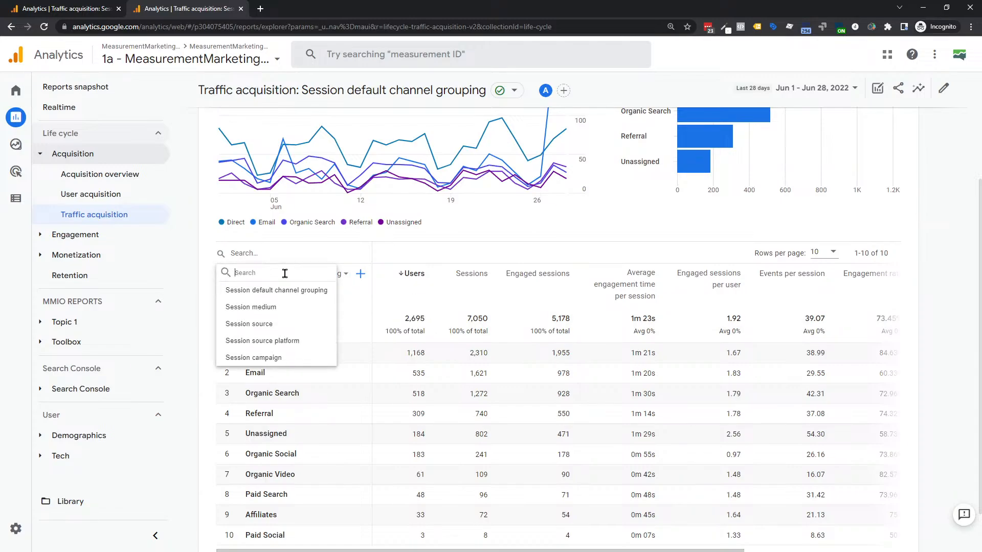
pyautogui.click(253, 358)
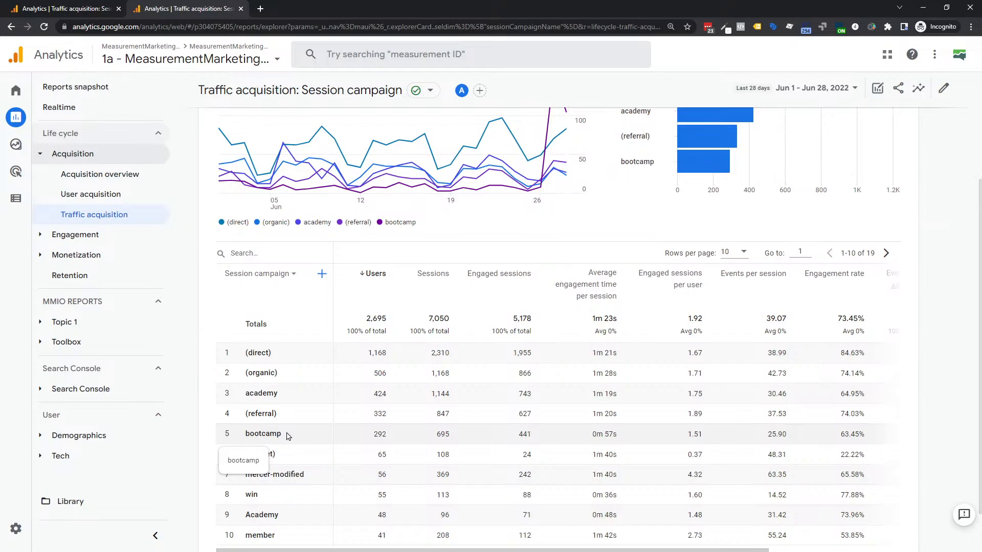
pyautogui.scroll(-1, 256, 532)
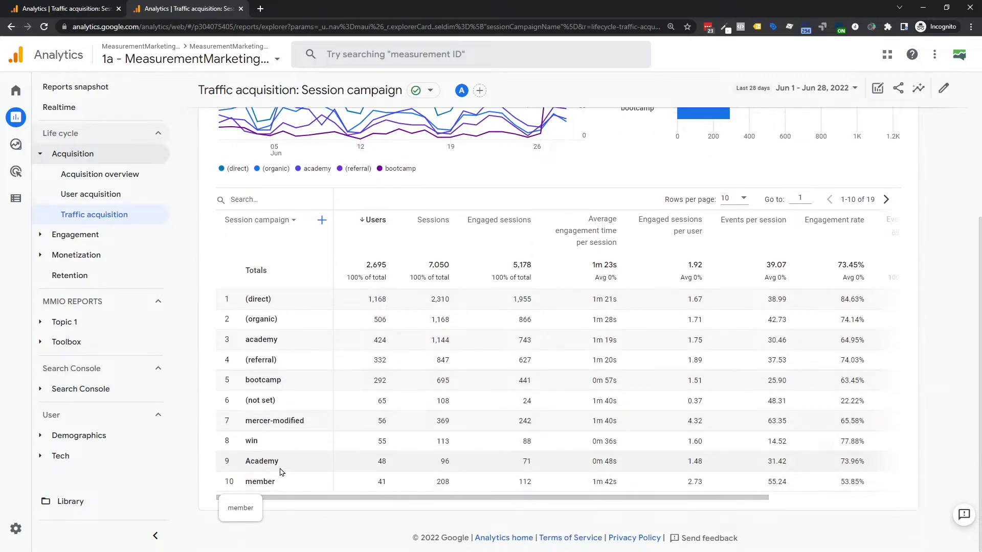
pyautogui.scroll(2, 280, 468)
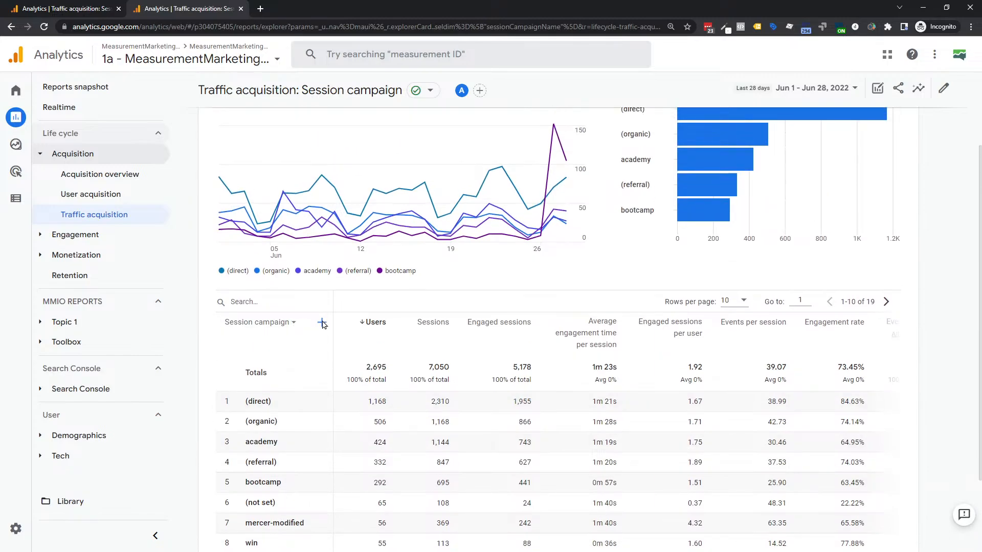
# - Add Session source / medium as secondary dimension and search 'academ', leaving 30 rows
pyautogui.click(322, 323)
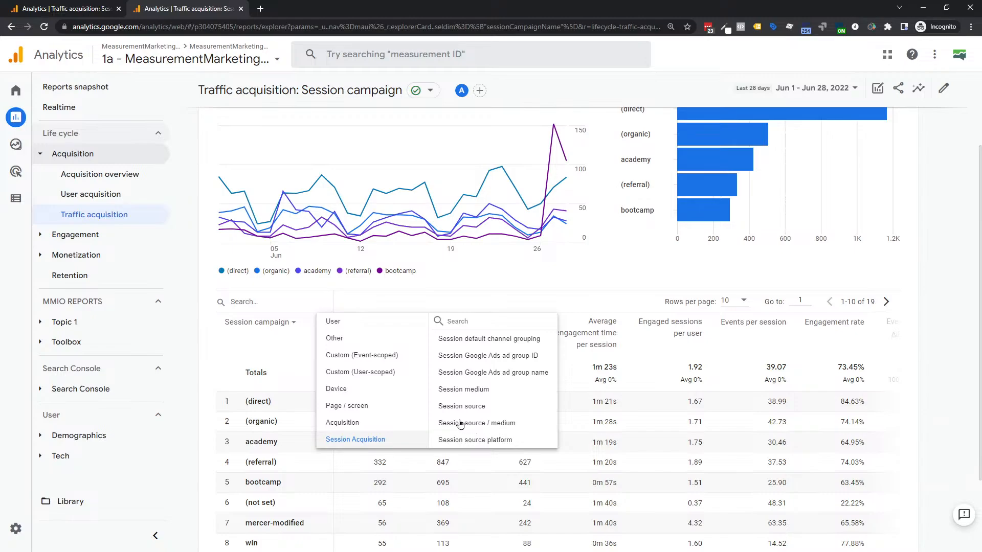
pyautogui.click(457, 423)
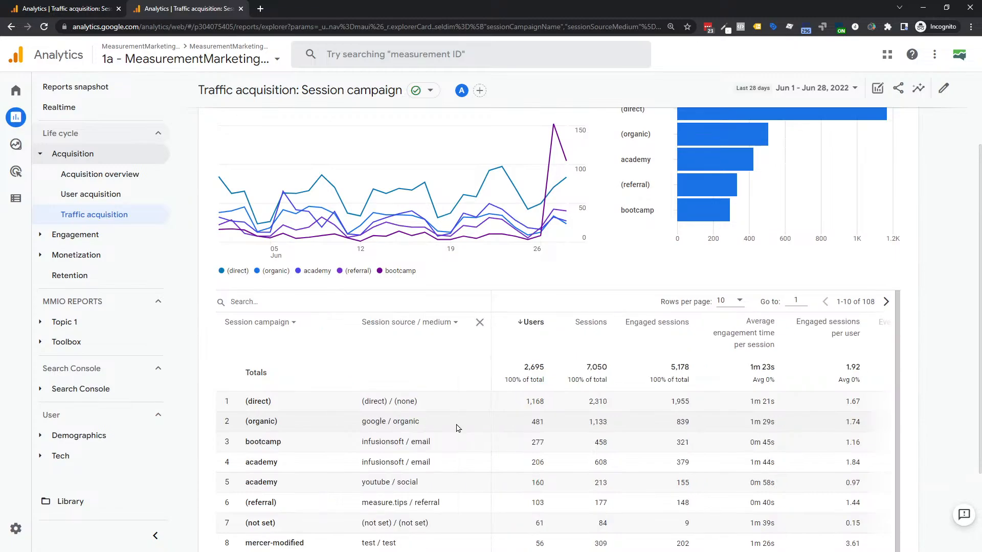
pyautogui.click(306, 302)
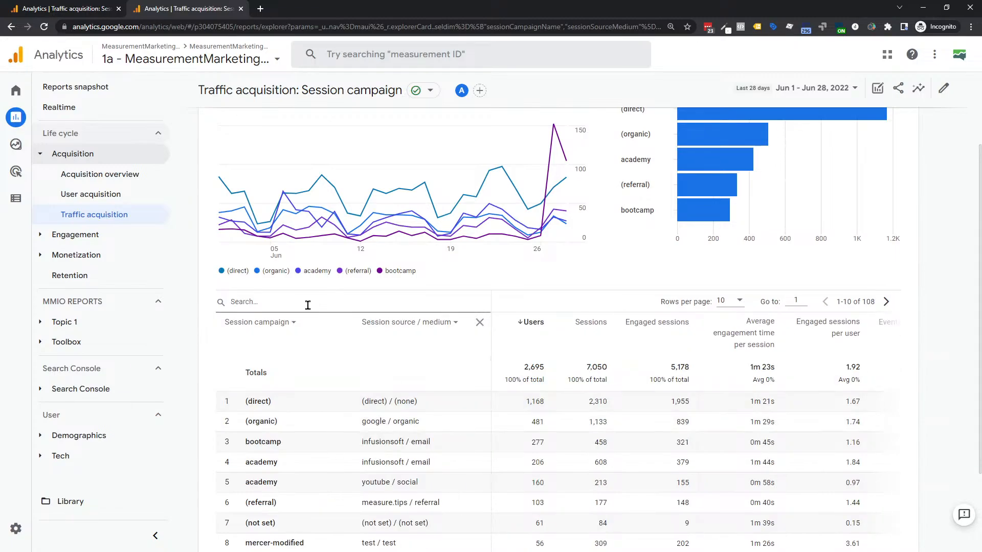
pyautogui.write('academy')
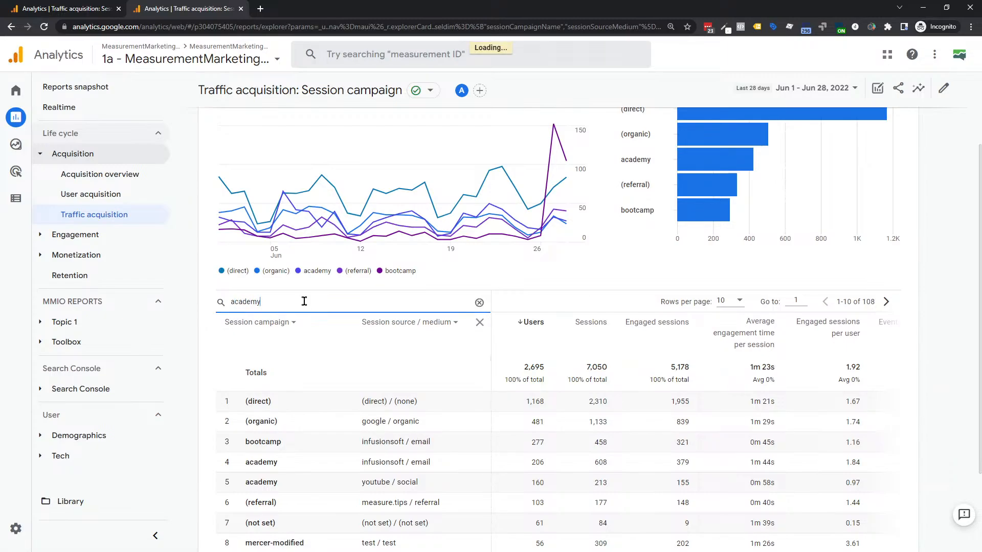
pyautogui.press('Return')
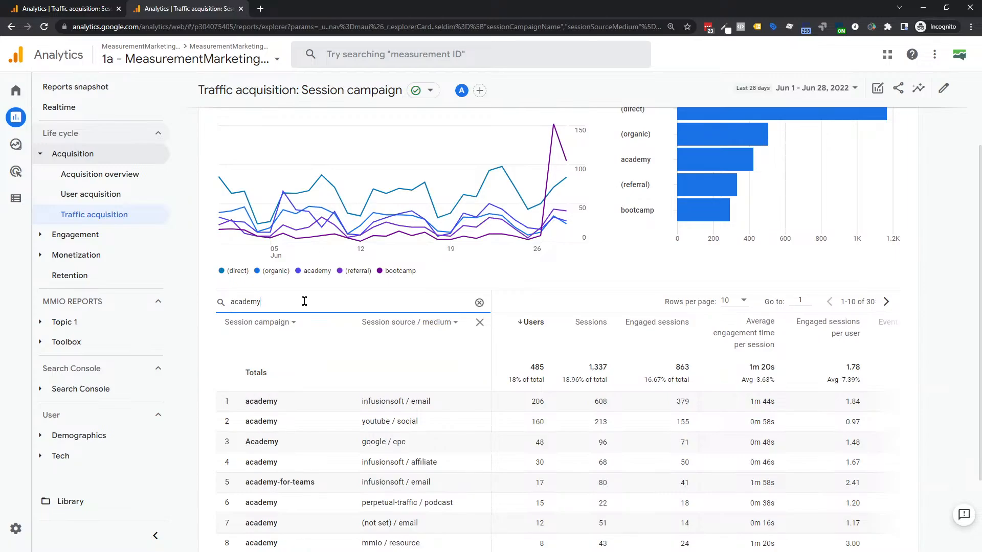
pyautogui.scroll(-2, 305, 304)
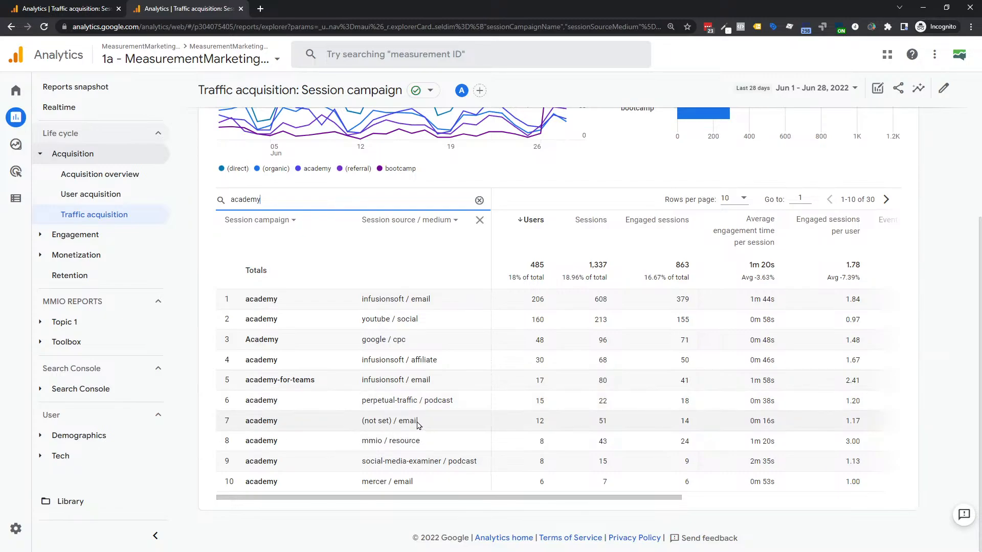
# - Make the Conversions column count only the academy_aware event, totalling 190
pyautogui.click(378, 426)
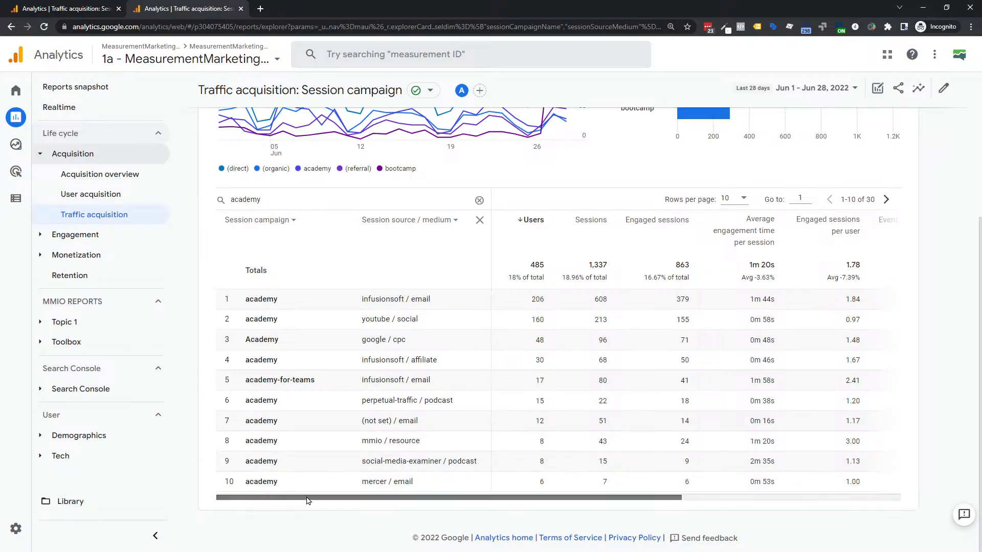
pyautogui.moveTo(349, 497); pyautogui.dragTo(552, 499)
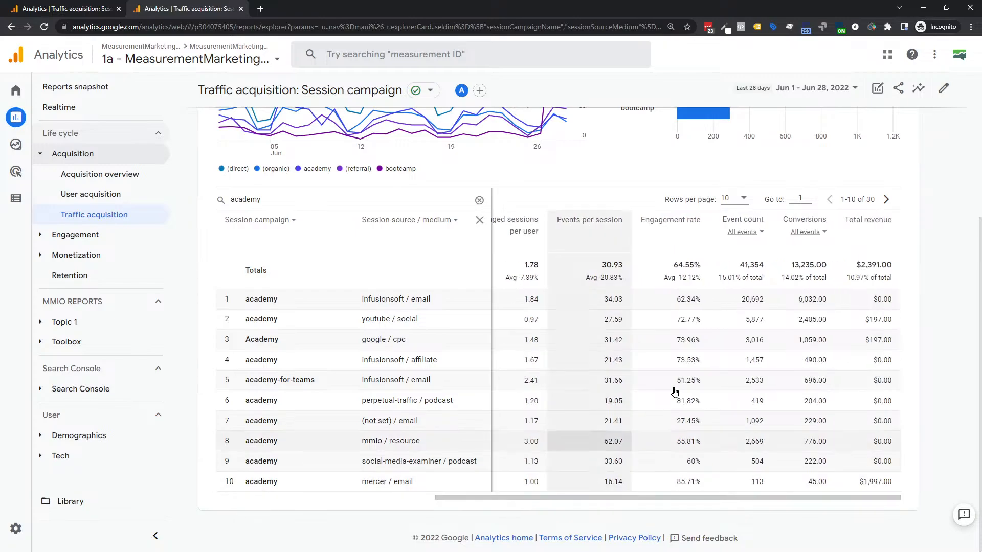
pyautogui.click(824, 232)
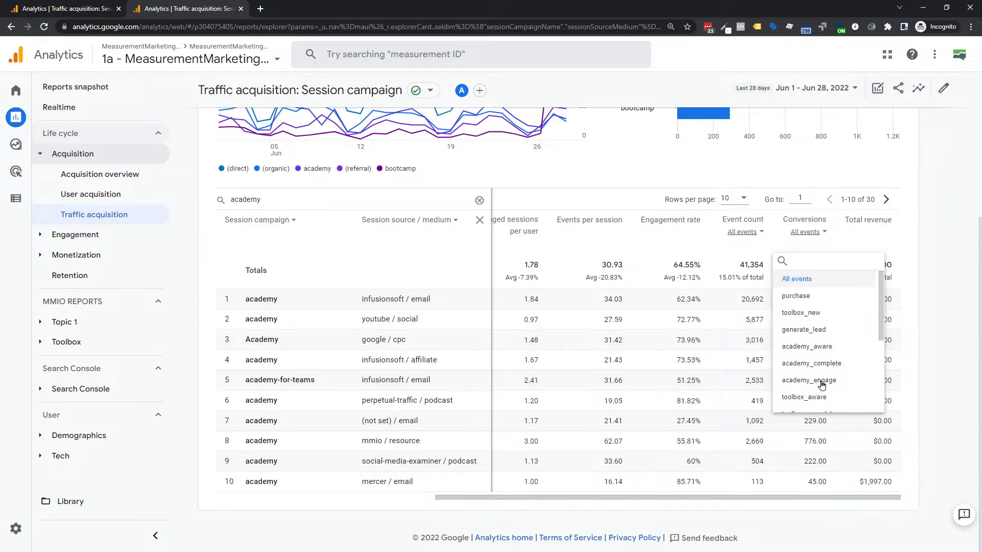
pyautogui.click(814, 347)
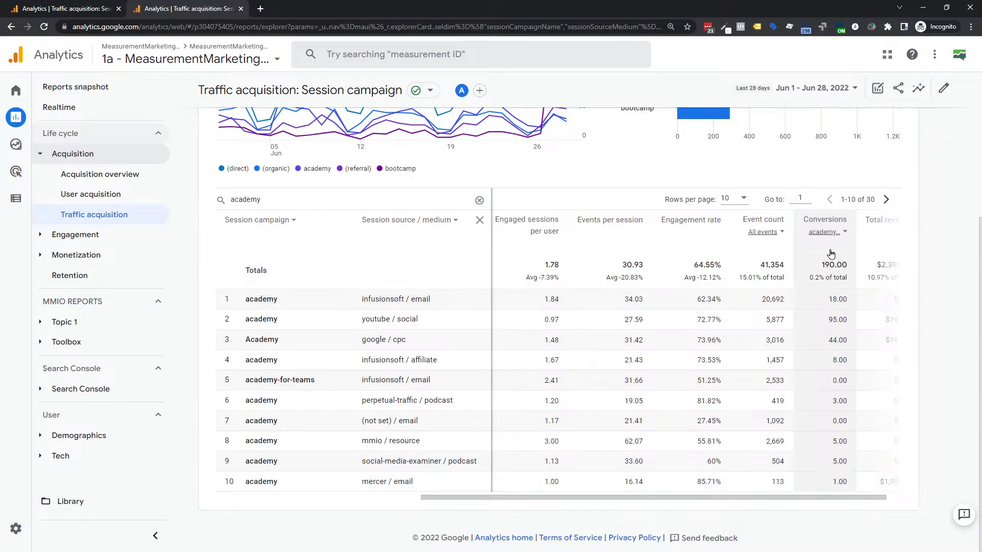
# - Switch the Conversions event to academy_engage, review the event list again, and return to the top
pyautogui.click(844, 233)
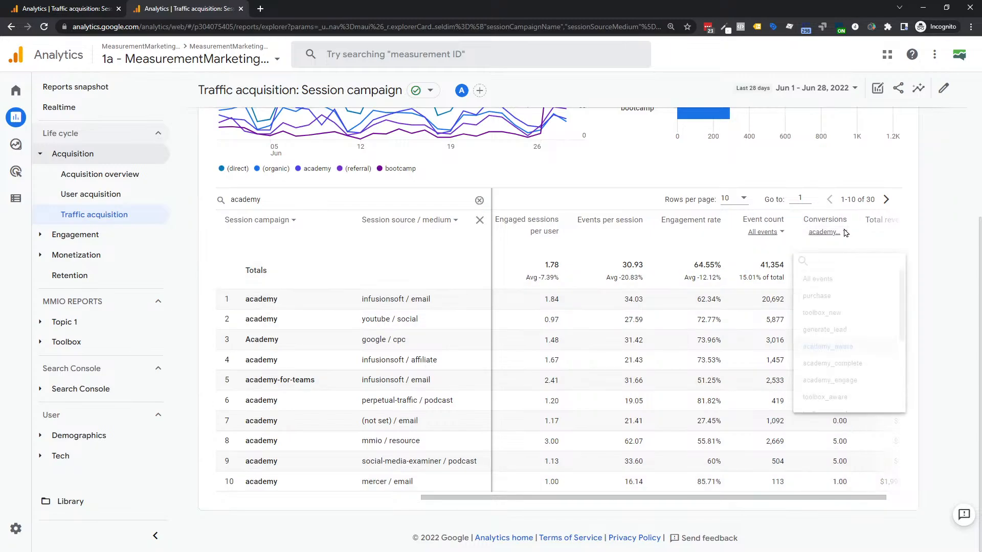
pyautogui.click(848, 385)
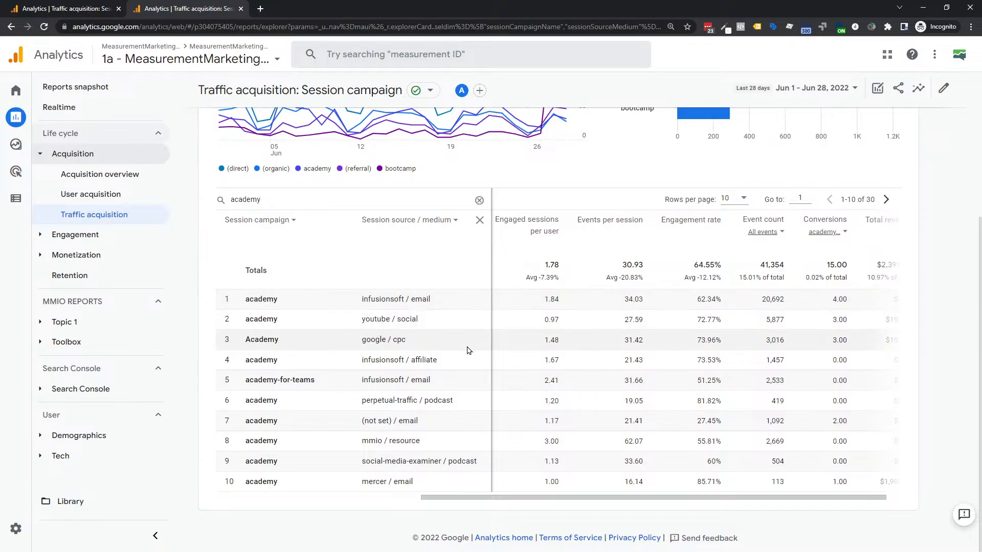
pyautogui.click(838, 233)
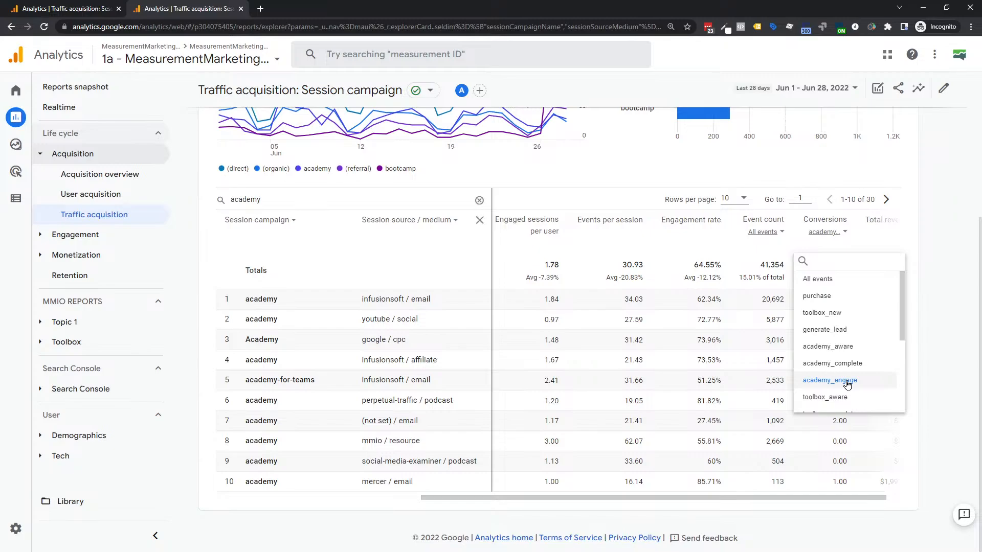
pyautogui.click(377, 319)
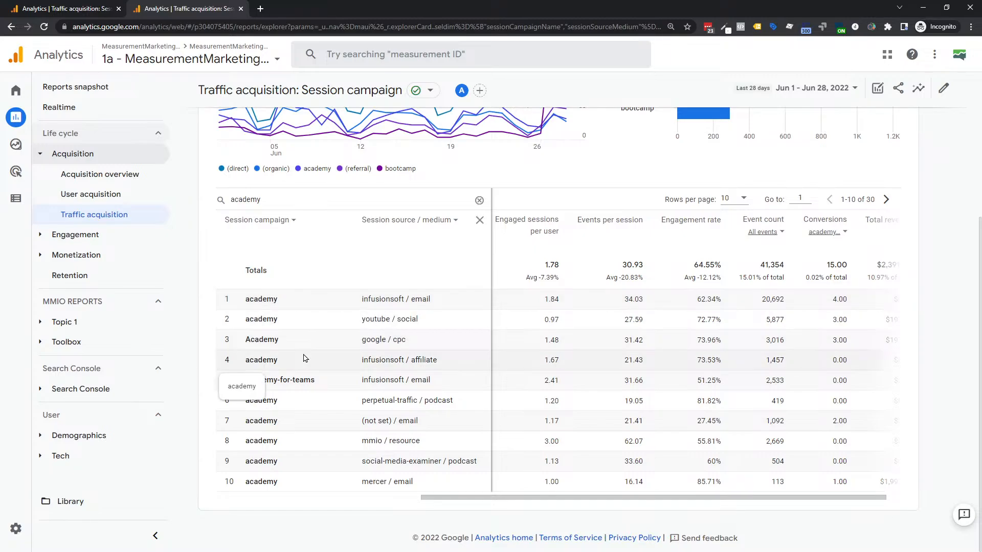
pyautogui.scroll(1, 303, 358)
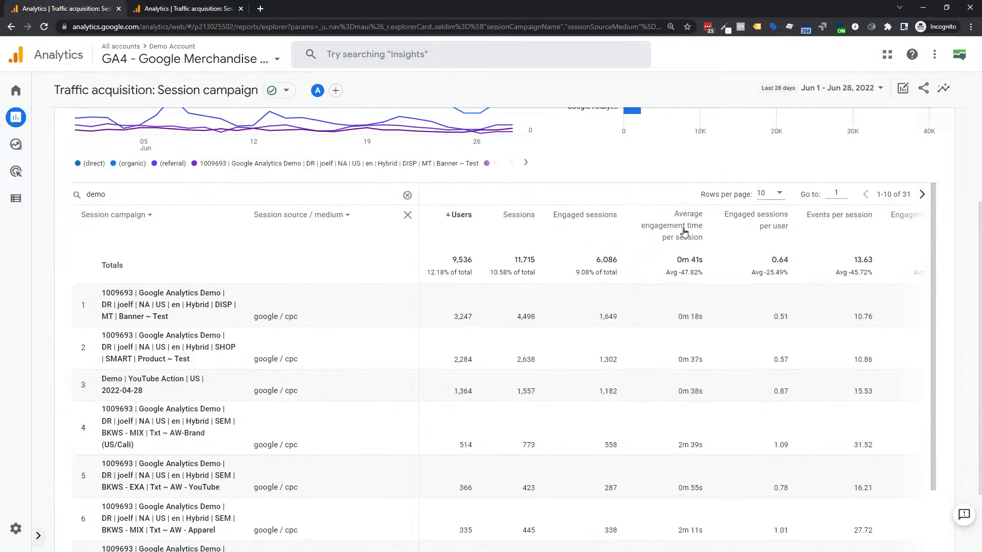
# - Return to the academy-filtered campaign report in the second browser tab
pyautogui.scroll(4, 684, 234)
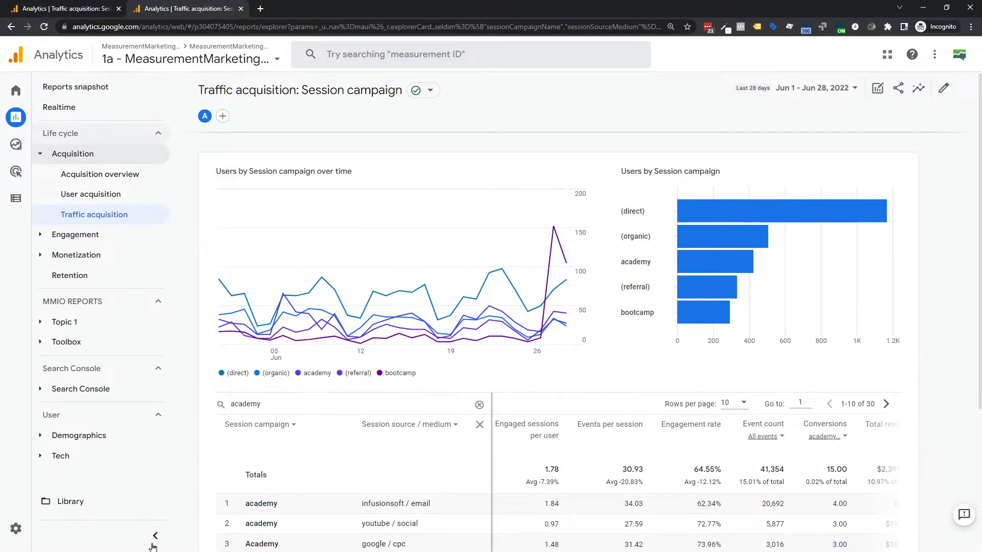
pyautogui.click(156, 539)
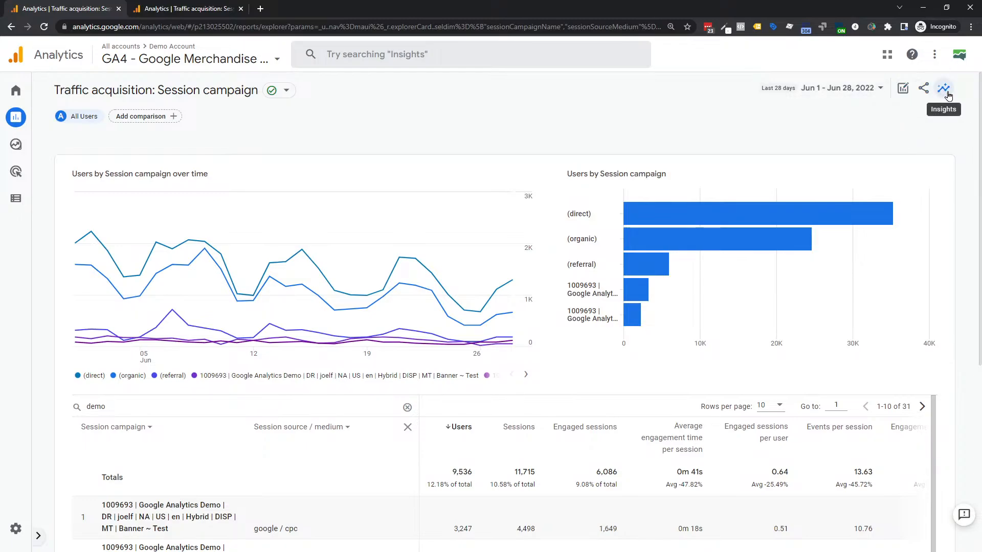
pyautogui.click(185, 5)
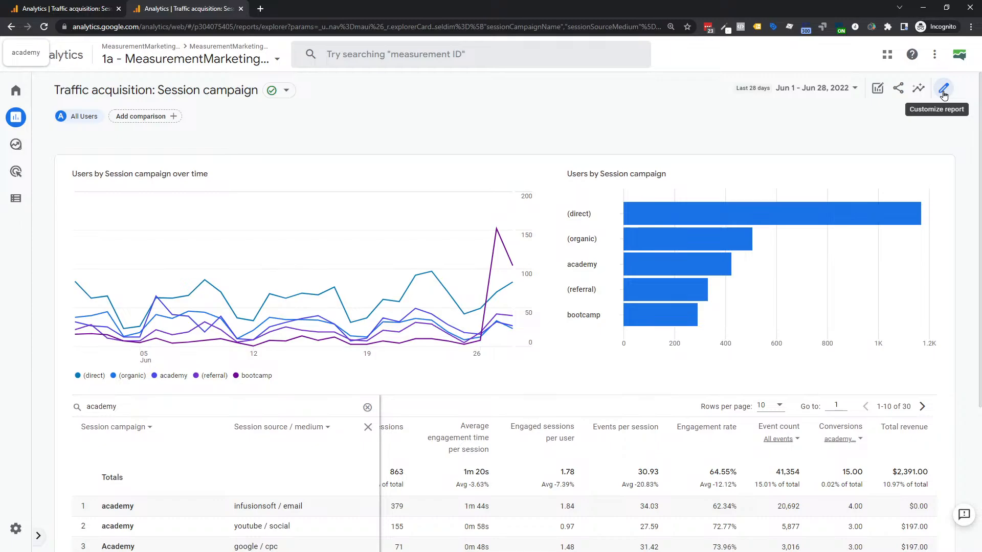
# - Start customising the Traffic acquisition report and bring up its Dimensions settings
pyautogui.click(944, 91)
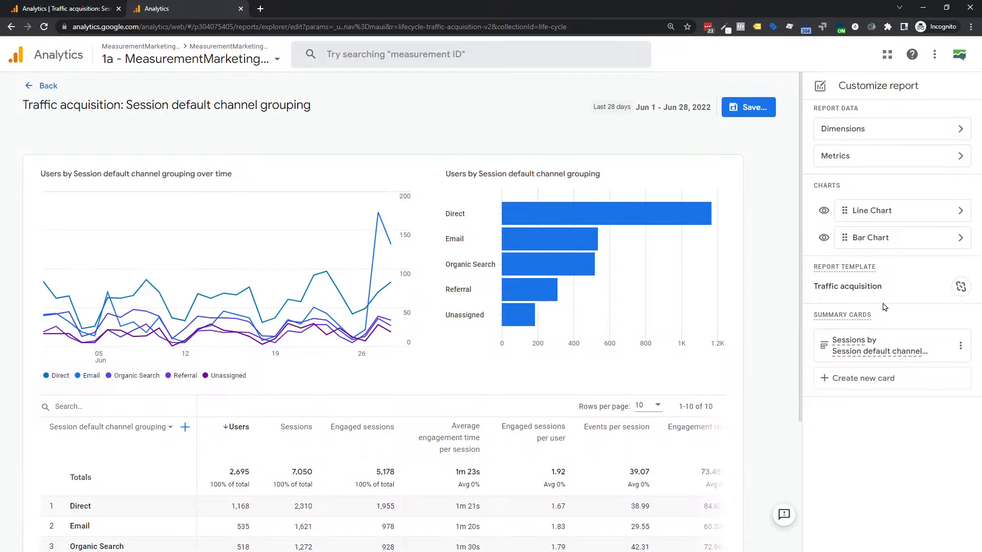
pyautogui.click(875, 131)
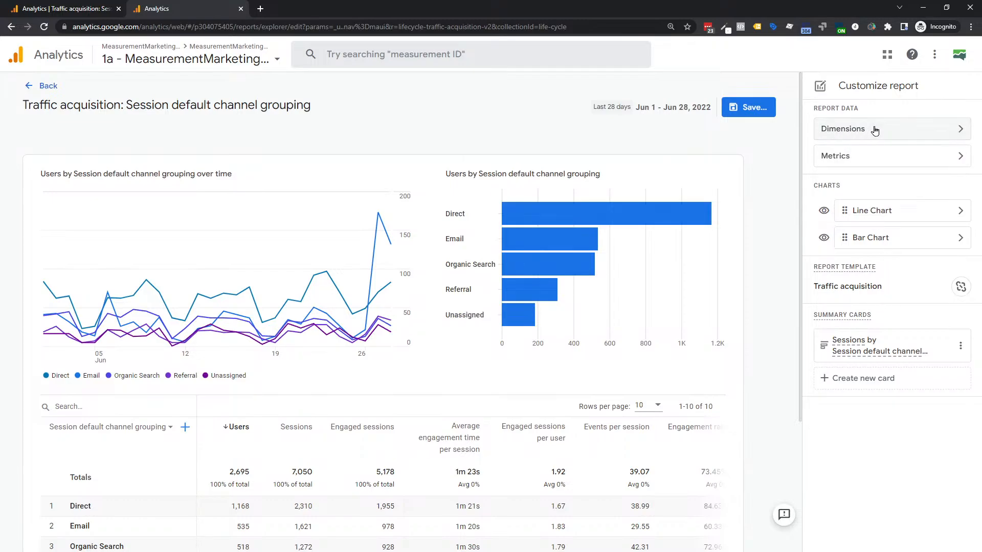
# - Add Source / medium as a new primary dimension and apply it to the report
pyautogui.click(957, 132)
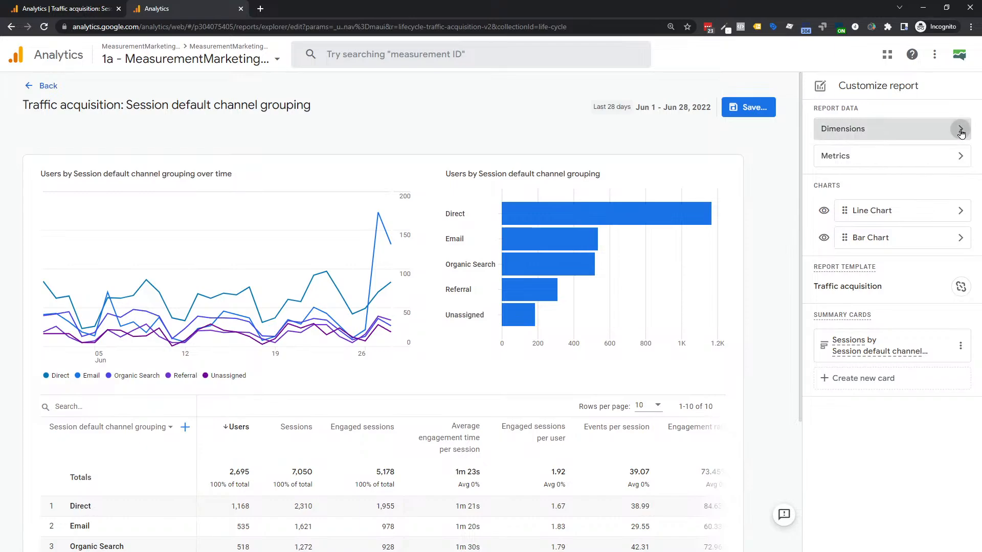
pyautogui.click(160, 434)
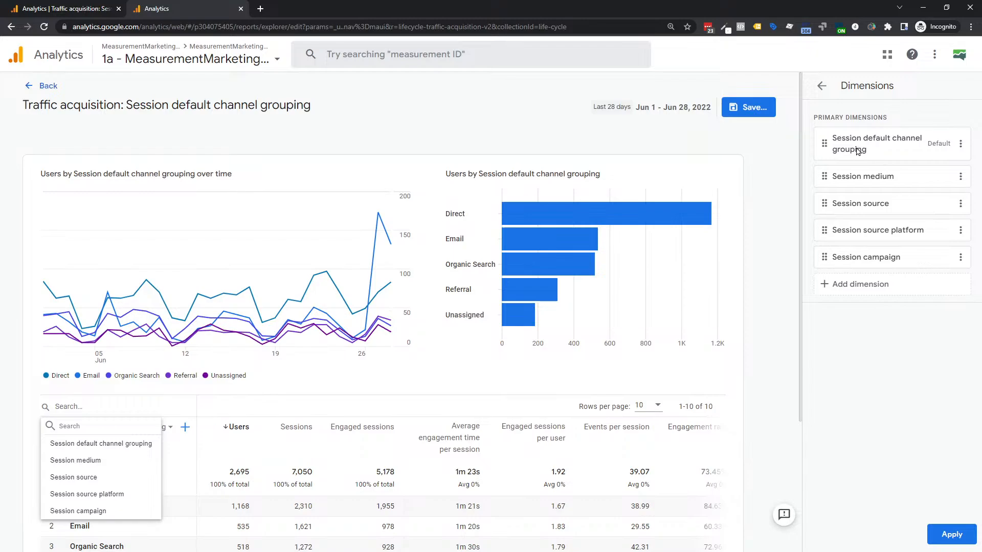
pyautogui.click(839, 289)
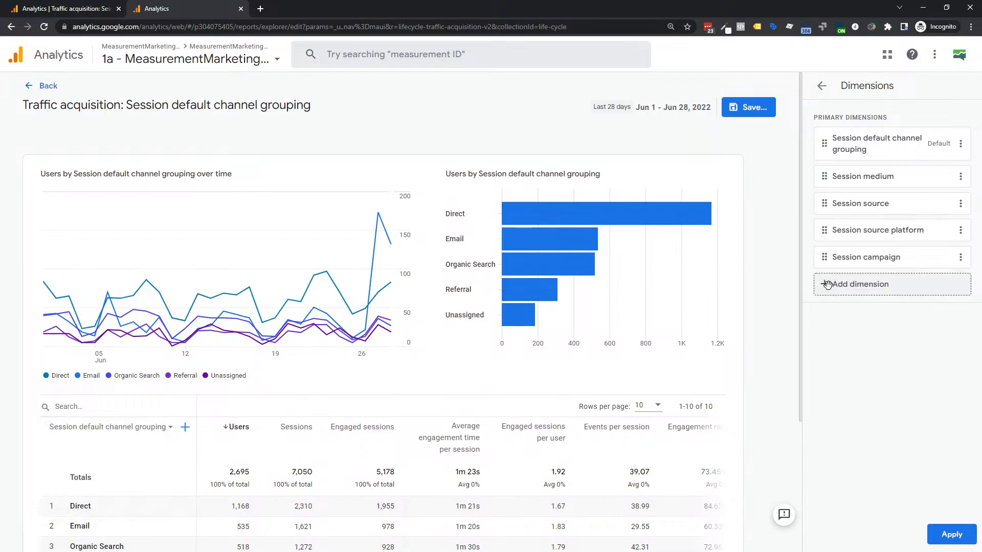
pyautogui.scroll(-20, 876, 344)
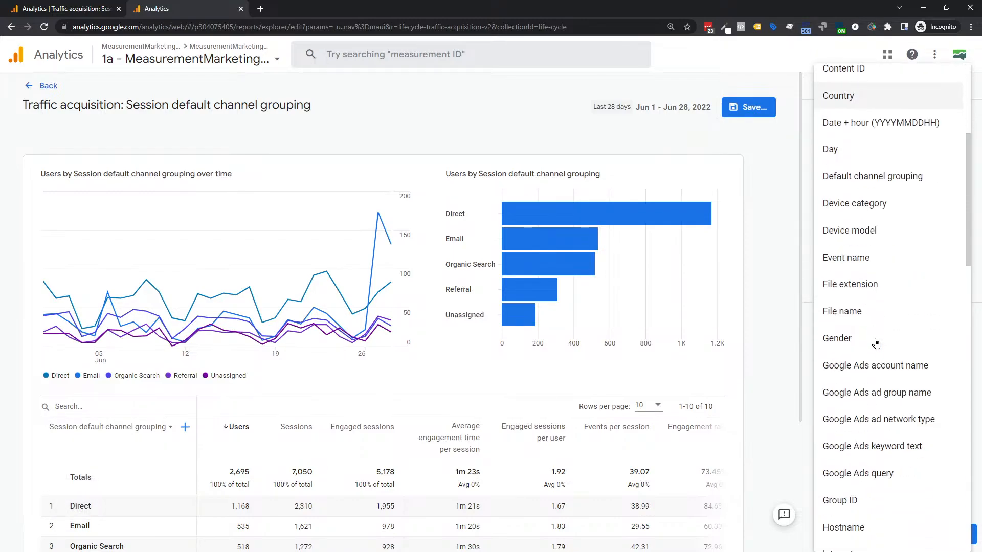
pyautogui.scroll(-5, 876, 343)
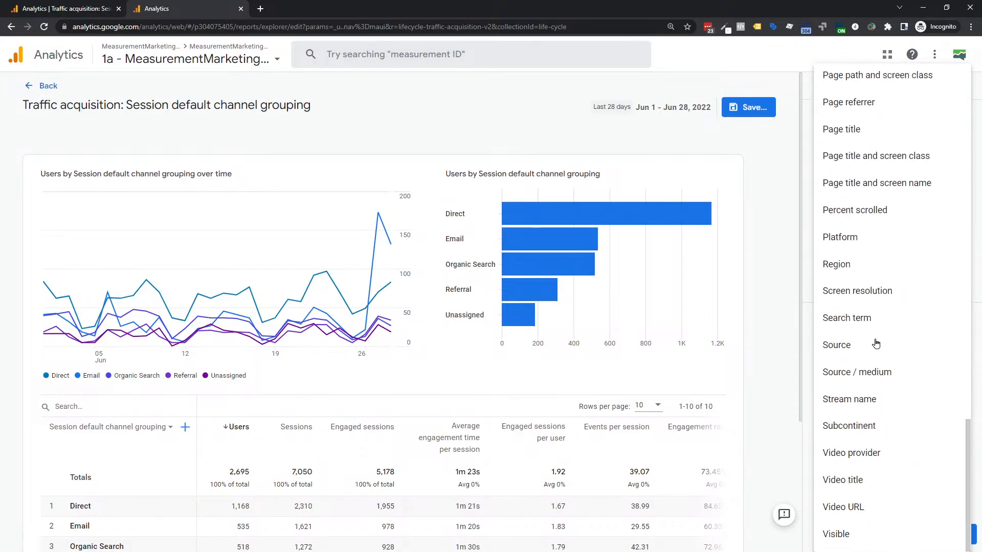
pyautogui.click(844, 377)
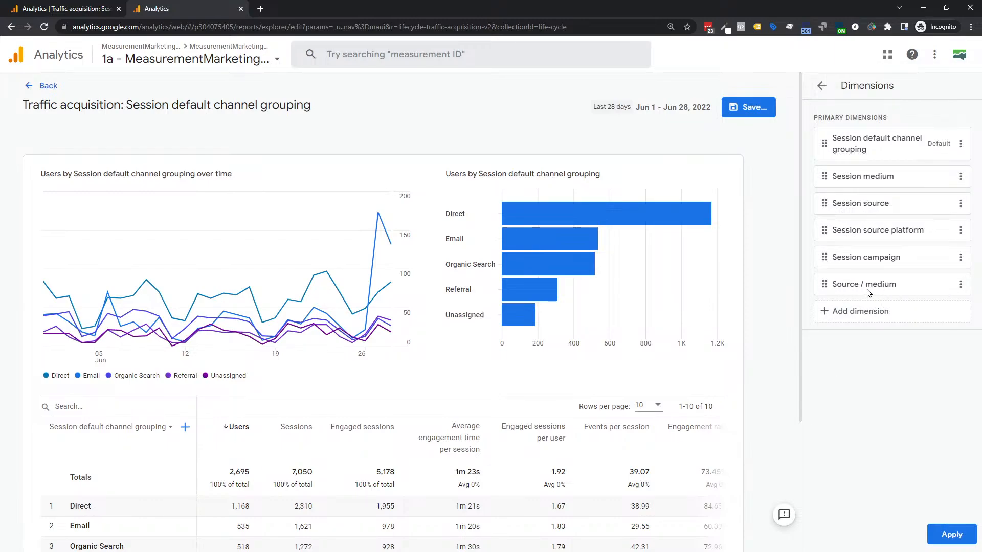
pyautogui.click(952, 536)
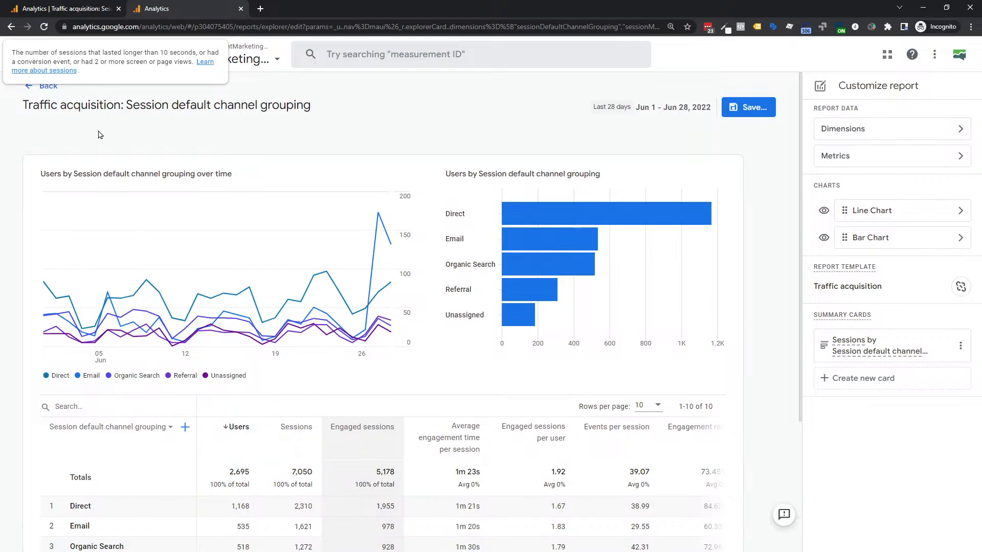
# - Change the table's main dimension from Session default channel grouping to Source / medium
pyautogui.scroll(-2, 113, 214)
pyautogui.scroll(-1, 112, 214)
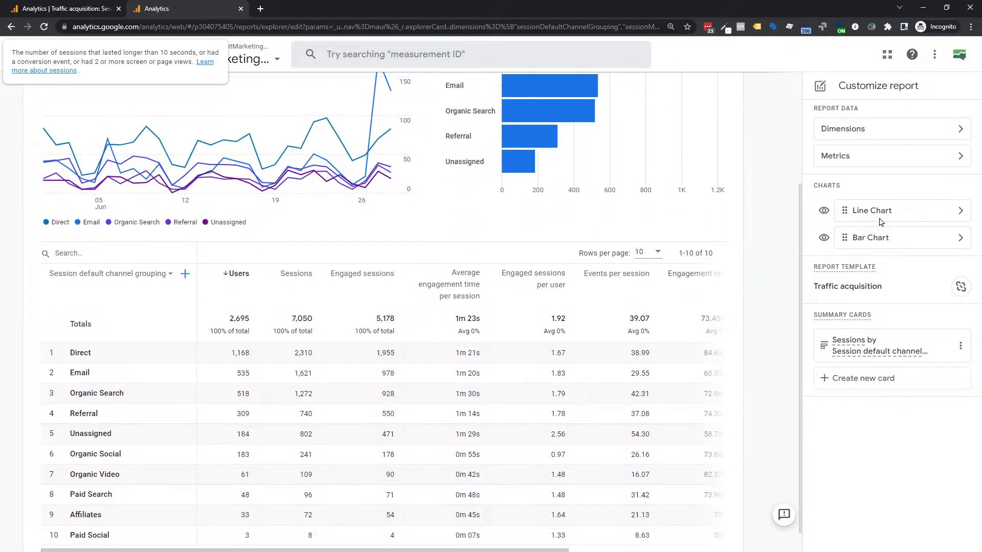
pyautogui.scroll(1, 77, 437)
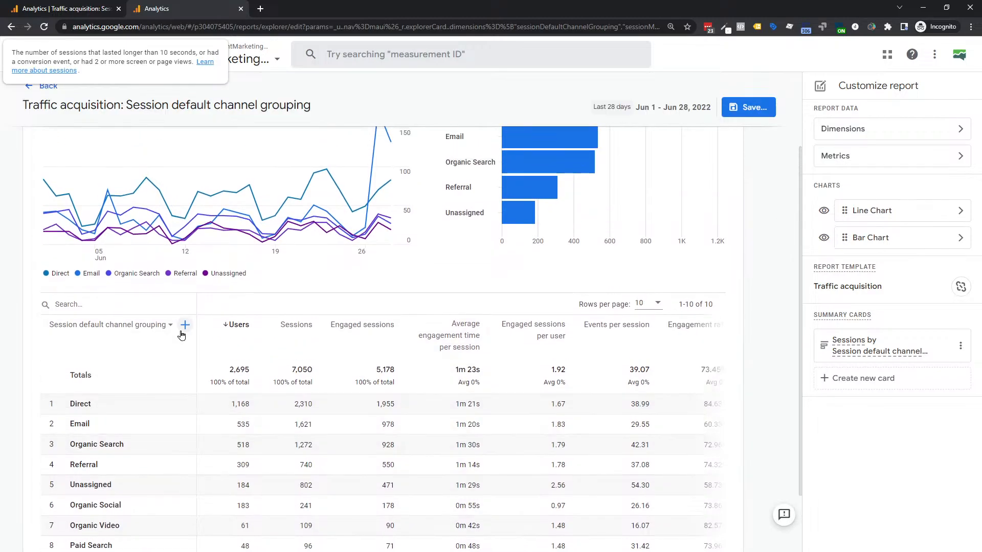
pyautogui.moveTo(159, 330)
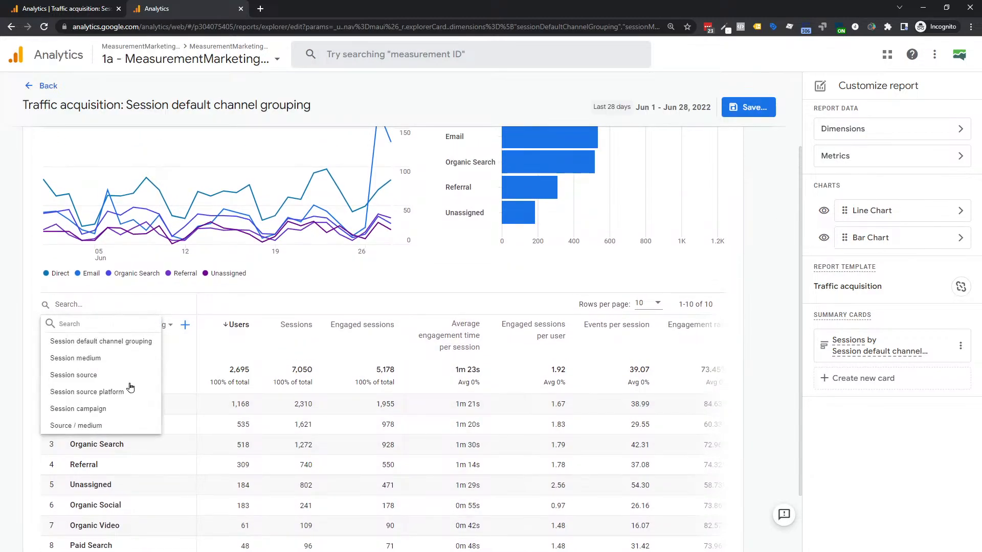
pyautogui.click(59, 430)
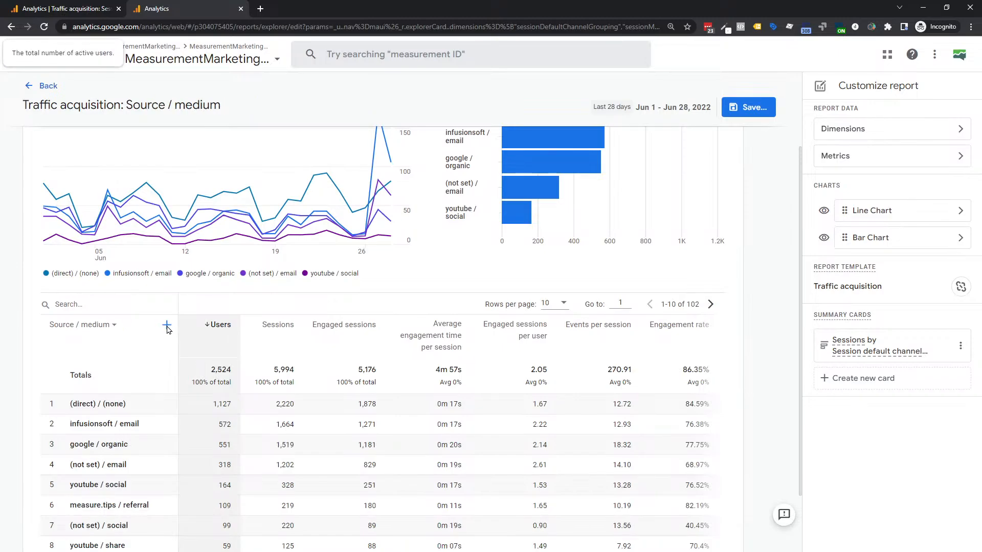
# - Add Session campaign from Session Acquisition as the secondary dimension beside Source / medium
pyautogui.click(166, 326)
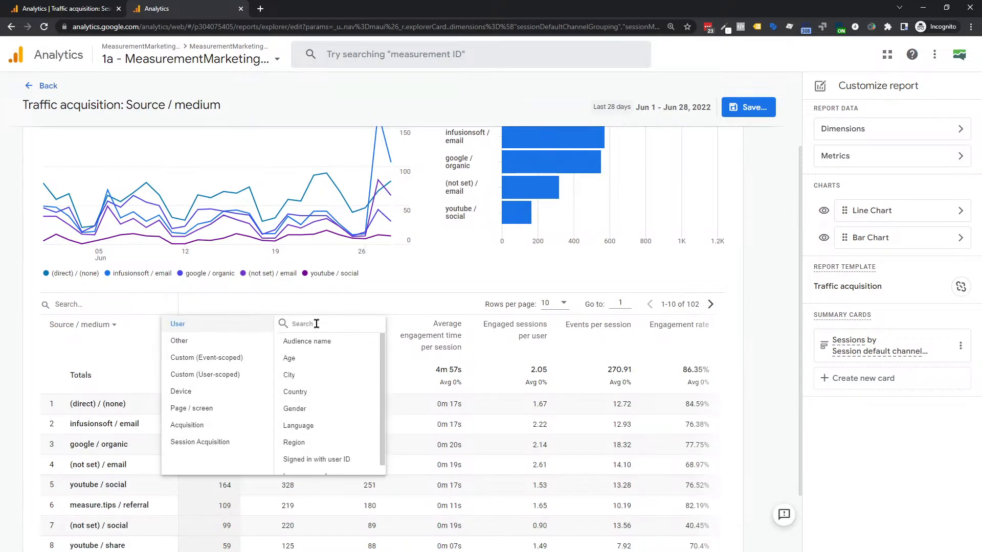
pyautogui.click(216, 443)
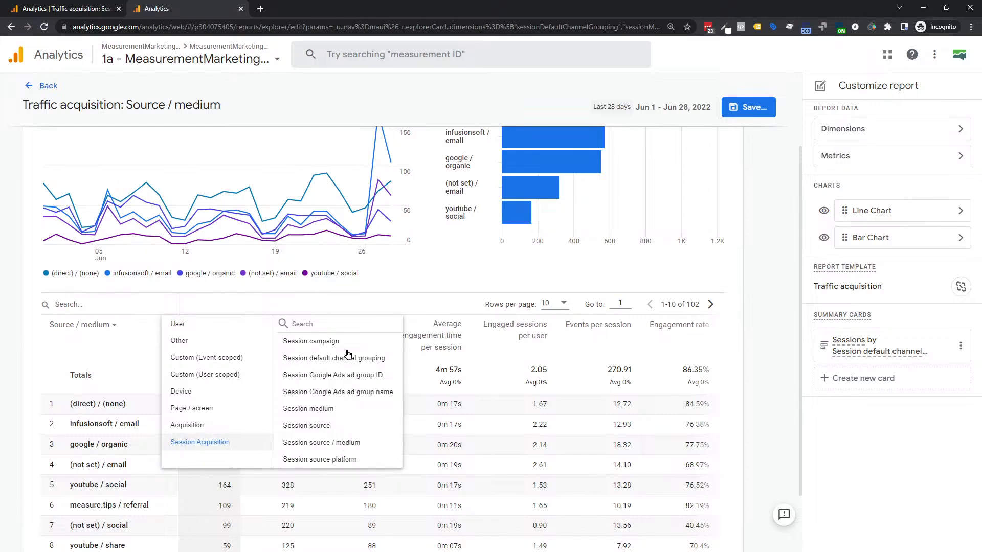
pyautogui.click(321, 342)
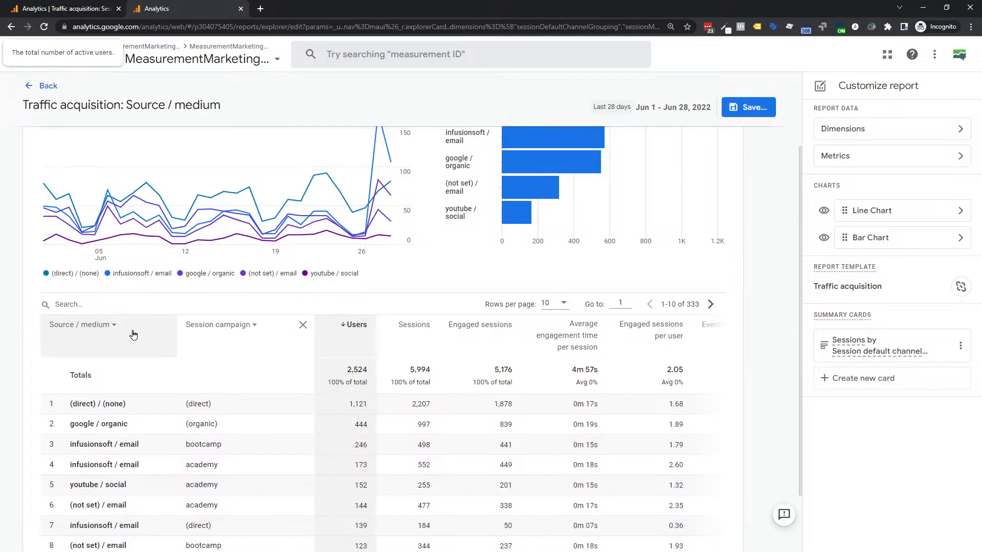
pyautogui.click(188, 302)
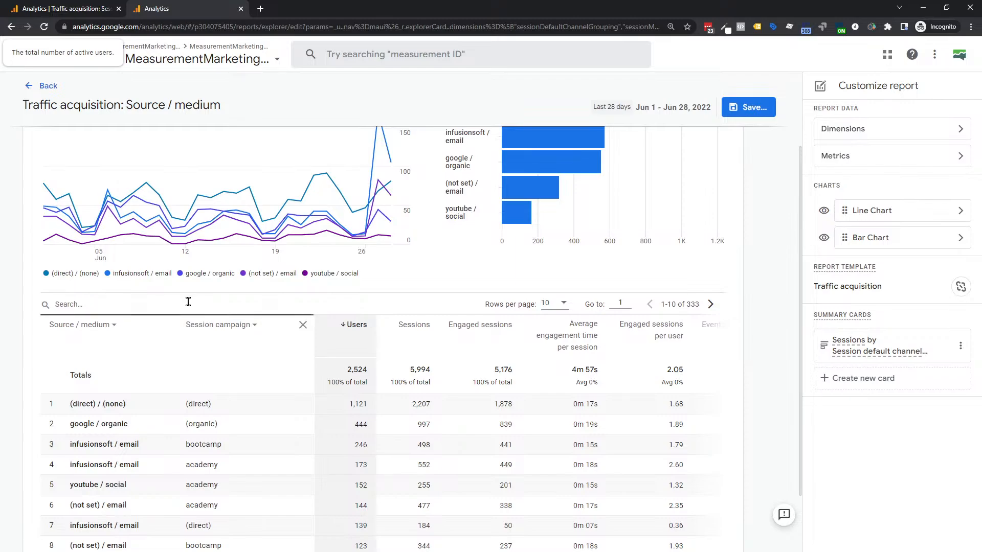
# - Enter 'academy' in the table search to filter rows, then scroll through the results
pyautogui.write('academy')
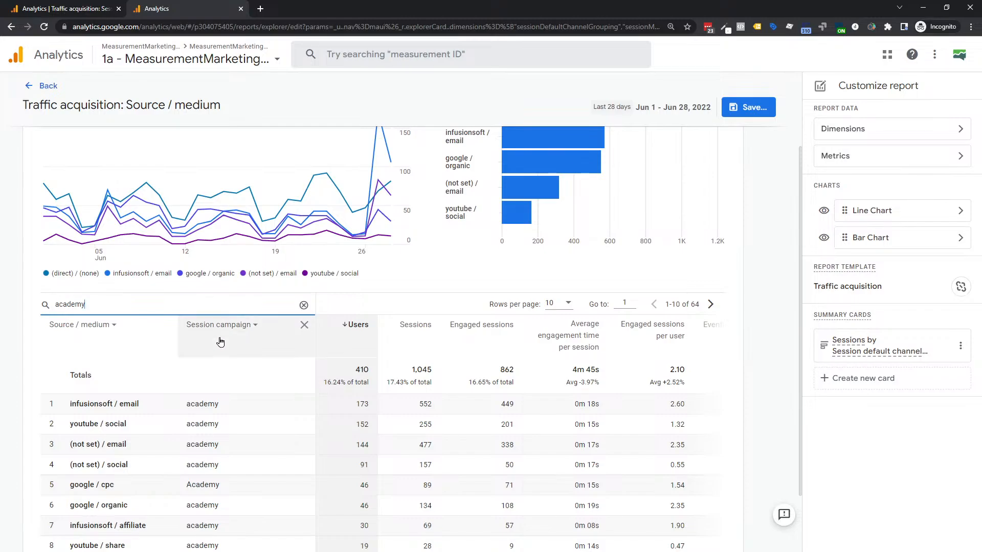
pyautogui.scroll(-1, 220, 341)
pyautogui.scroll(-1, 220, 342)
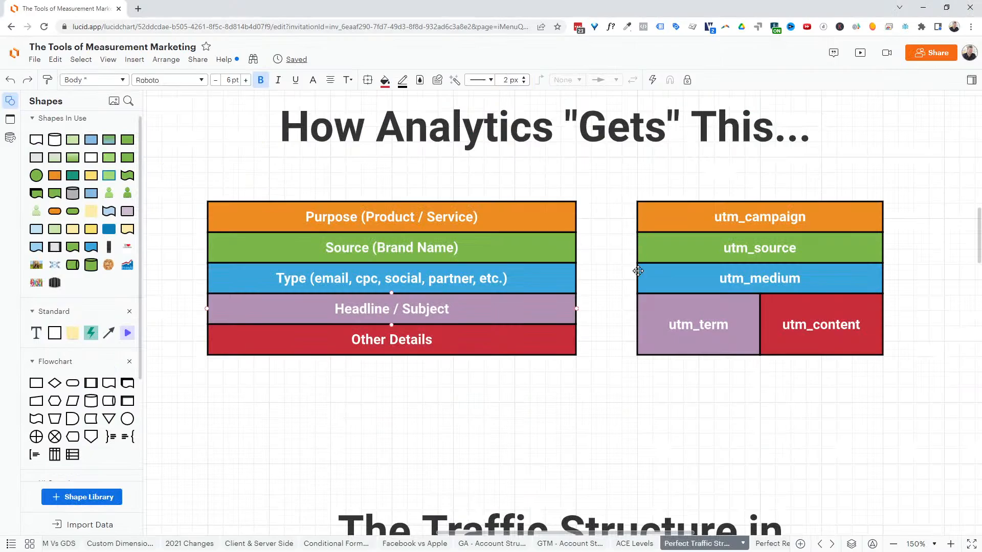
pyautogui.scroll(6, 634, 272)
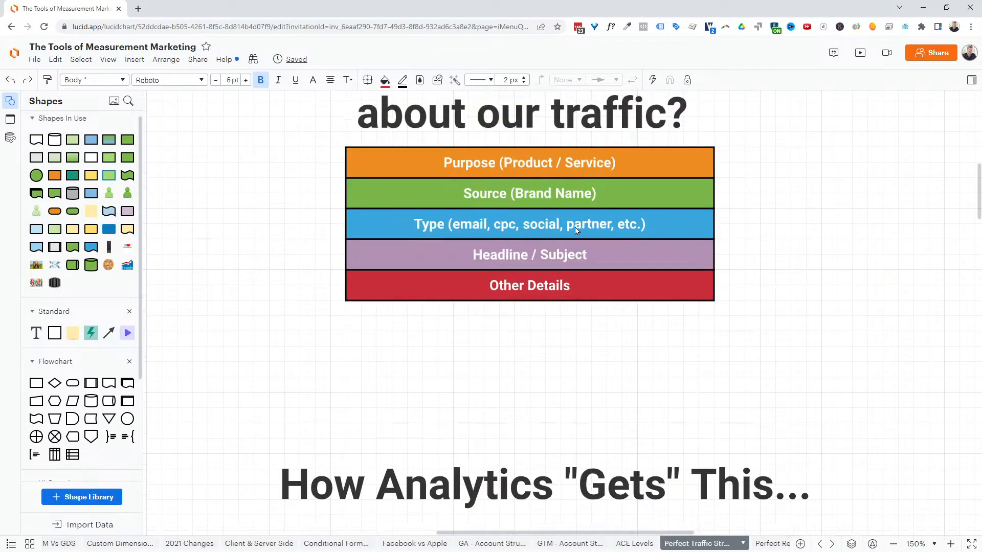
# - Scroll the Lucidchart diagram down to the Traffic Structure section
pyautogui.scroll(-10, 526, 274)
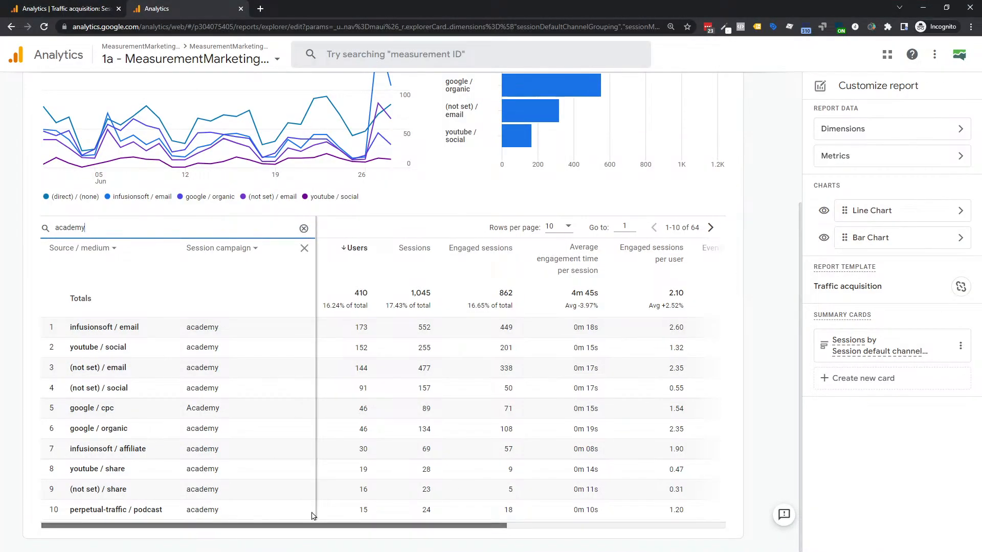
# - Scroll the academy table right to reveal its Conversions figures, 13,235 in total
pyautogui.moveTo(207, 526); pyautogui.dragTo(533, 511)
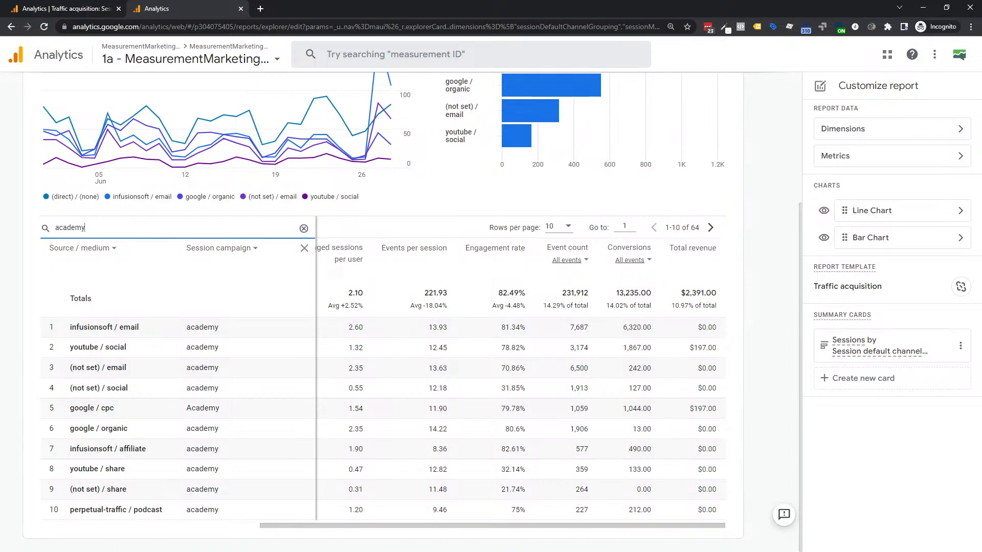
# - Look over the Academy UTM table in Lucidchart, then return to the filtered Analytics report
pyautogui.hotkey('alt', 'Tab')
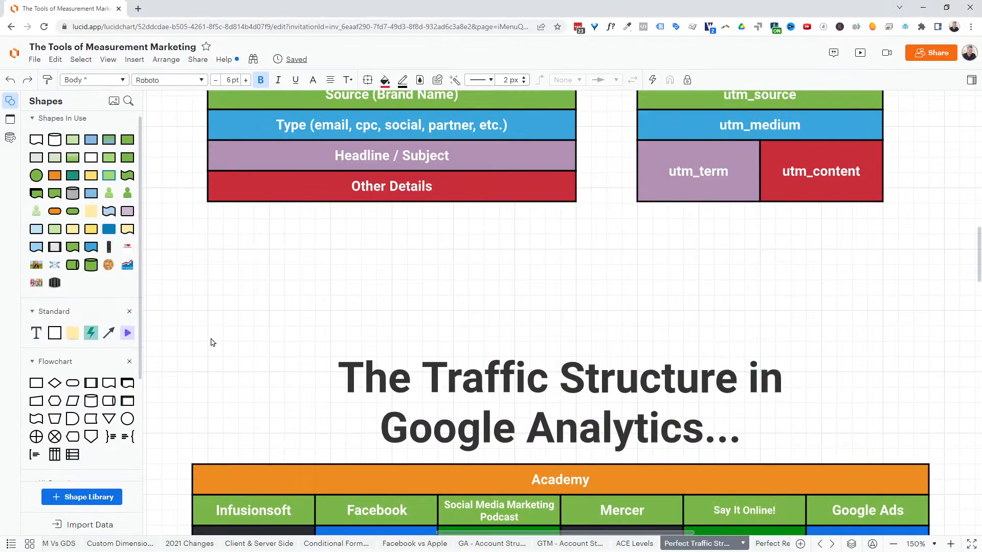
pyautogui.scroll(2, 365, 338)
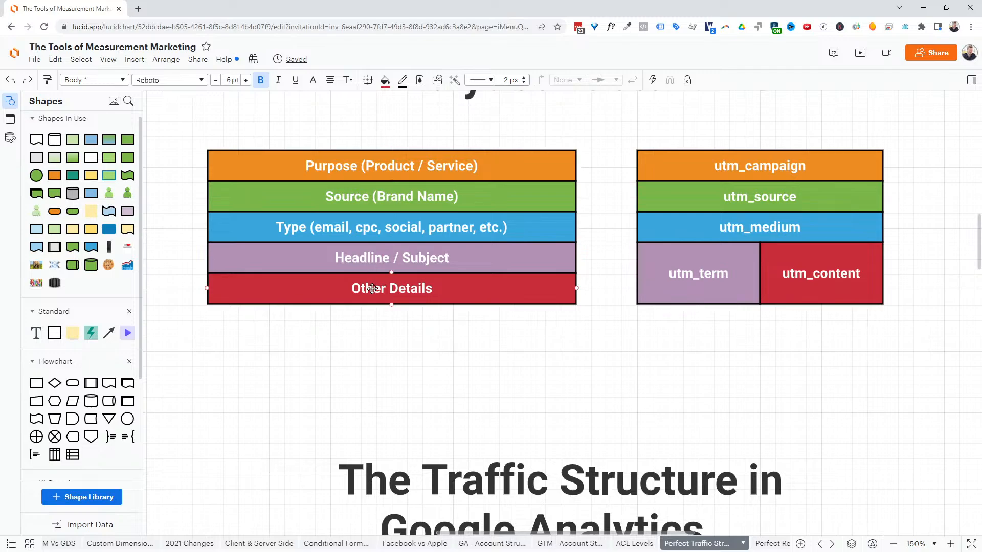
pyautogui.scroll(-1, 363, 368)
pyautogui.scroll(-7, 363, 368)
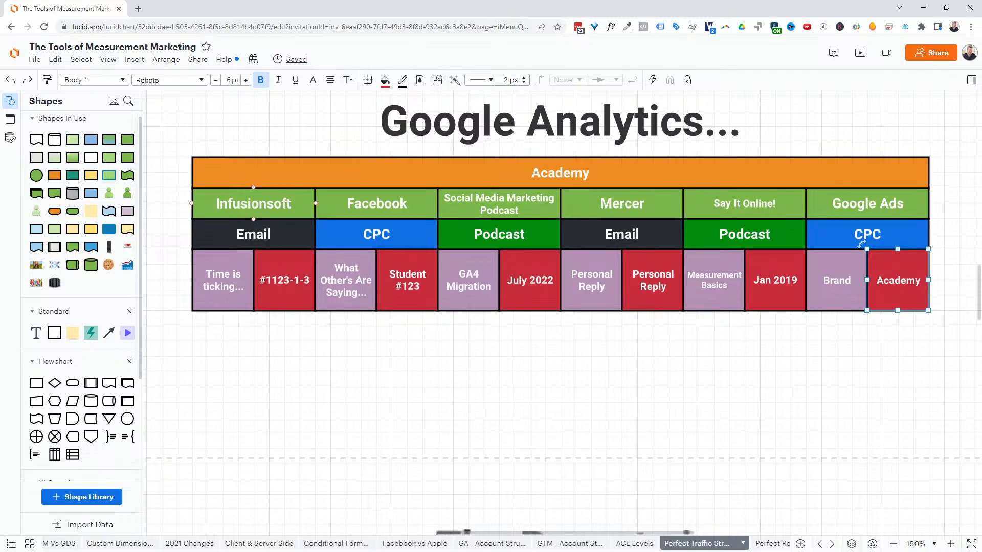
pyautogui.hotkey('alt', 'Tab')
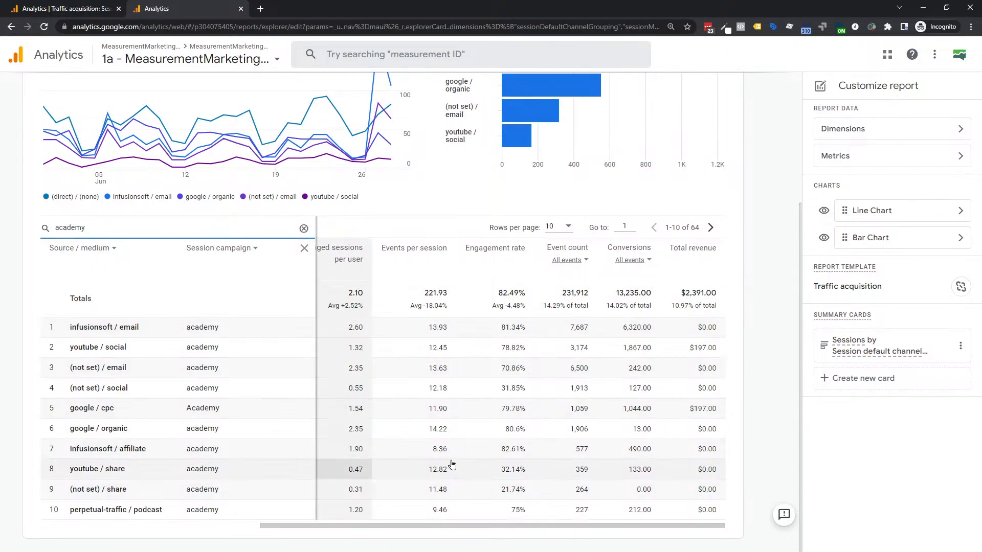
pyautogui.click(651, 264)
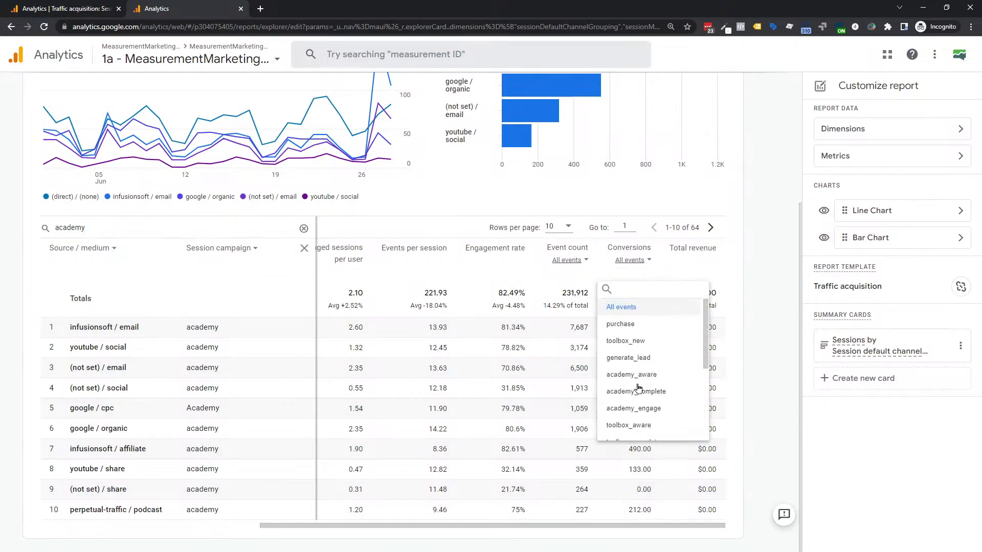
pyautogui.scroll(-2, 648, 397)
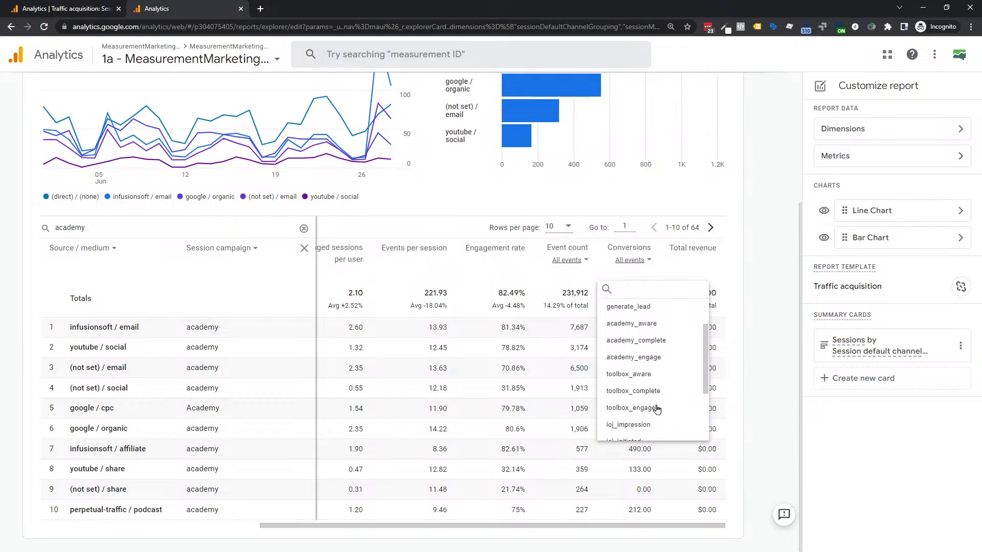
pyautogui.click(395, 146)
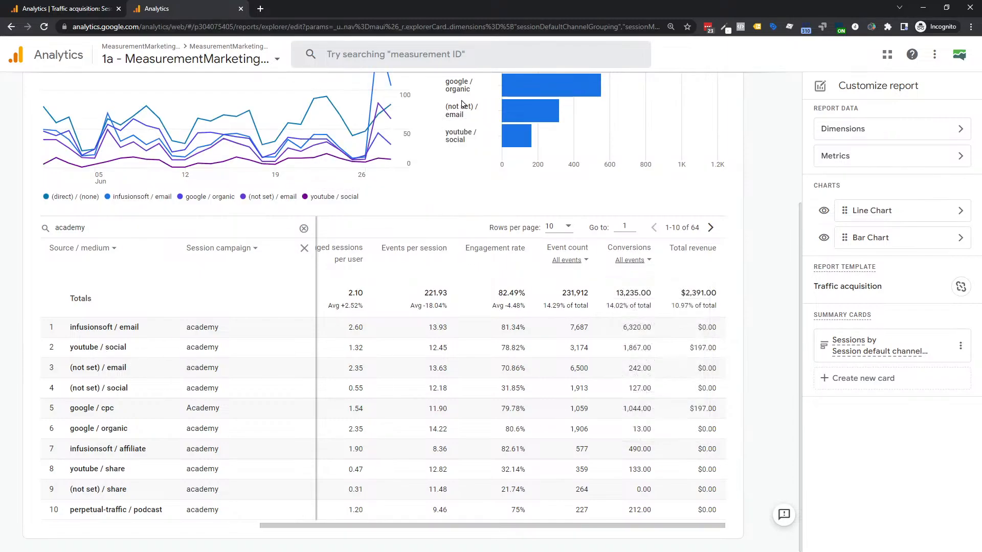
pyautogui.click(845, 132)
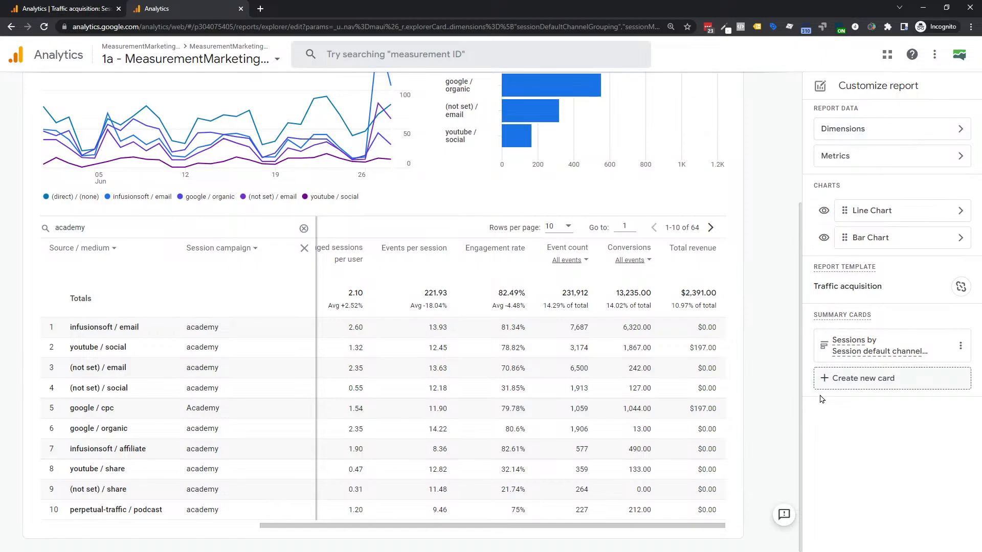
pyautogui.scroll(5, 766, 121)
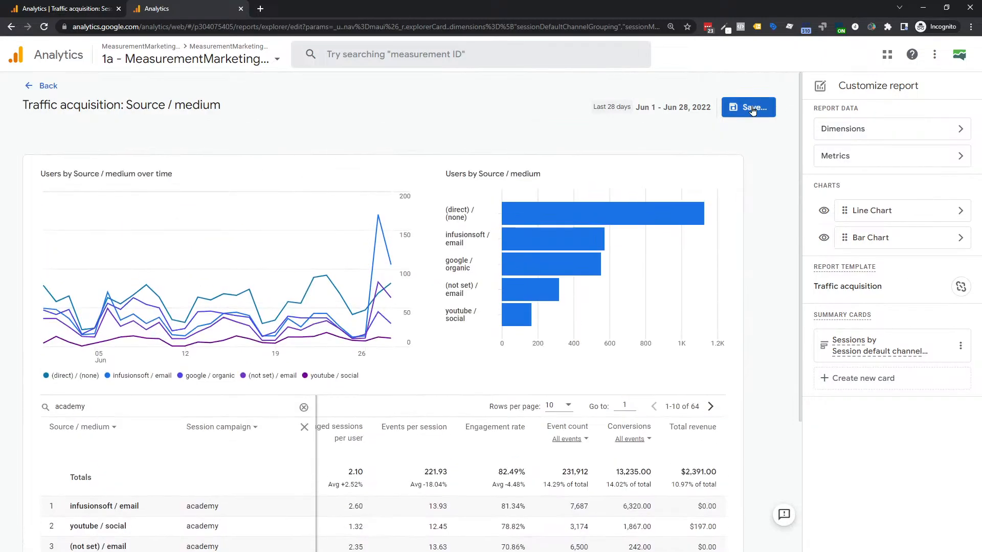
# - Discard the report customizations to restore the Session default channel grouping view
pyautogui.click(51, 87)
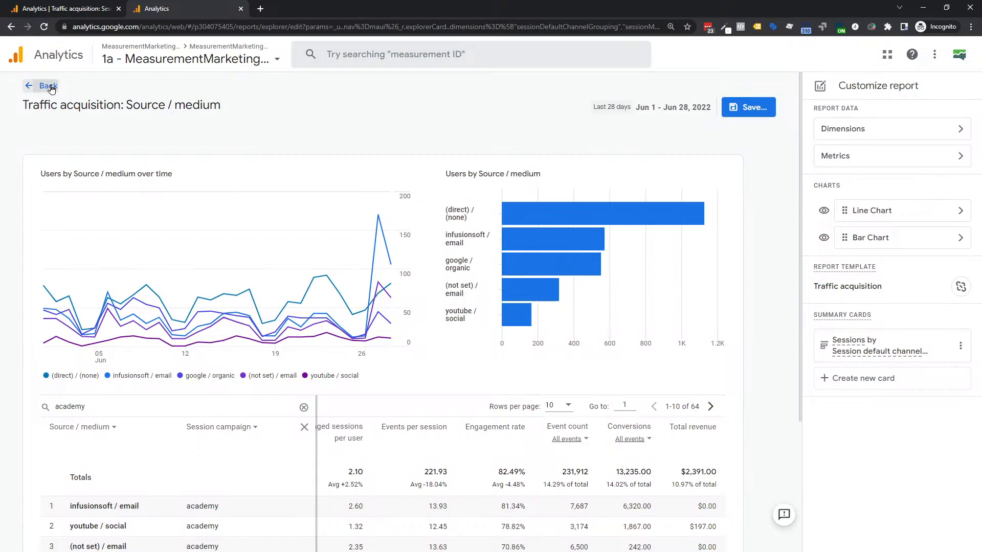
pyautogui.click(540, 316)
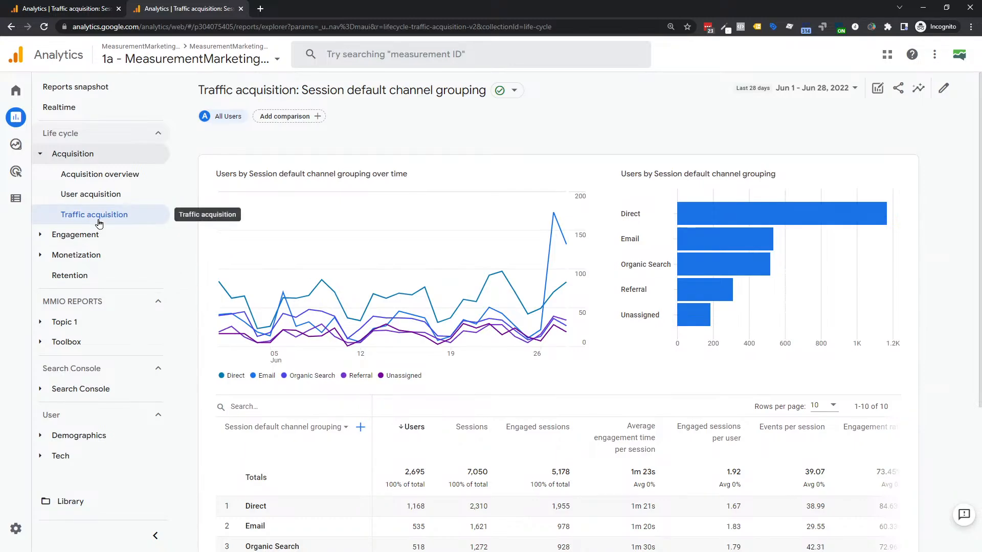
pyautogui.scroll(-3, 307, 417)
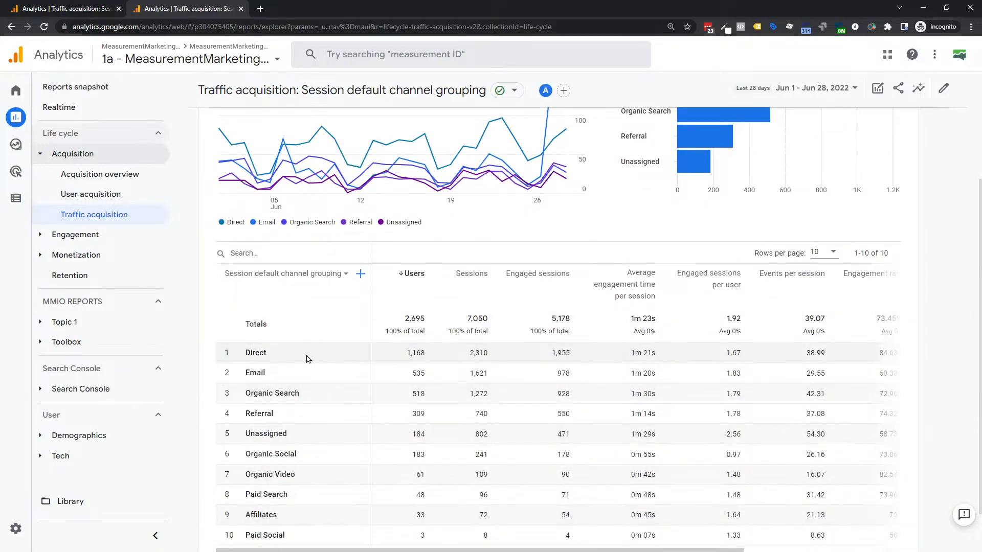
pyautogui.scroll(3, 307, 359)
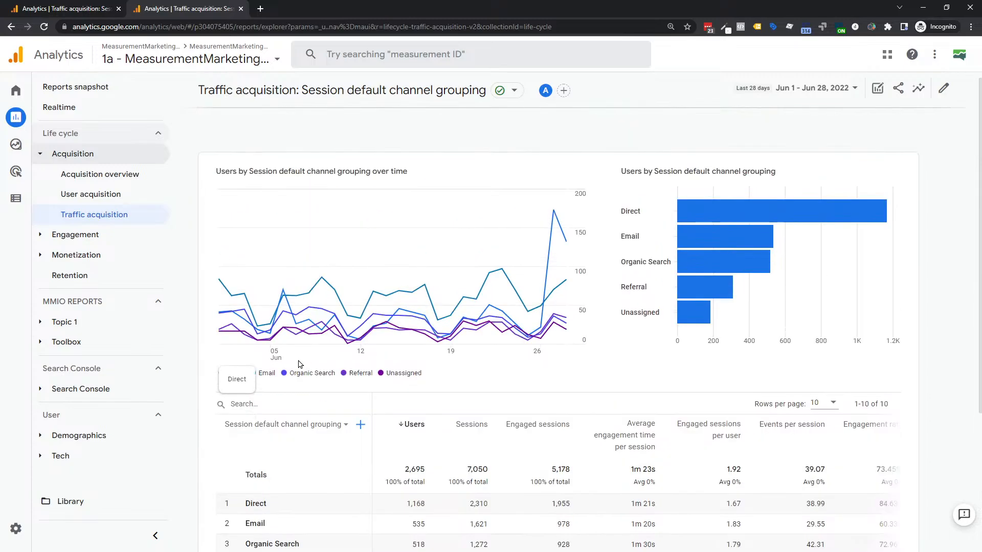